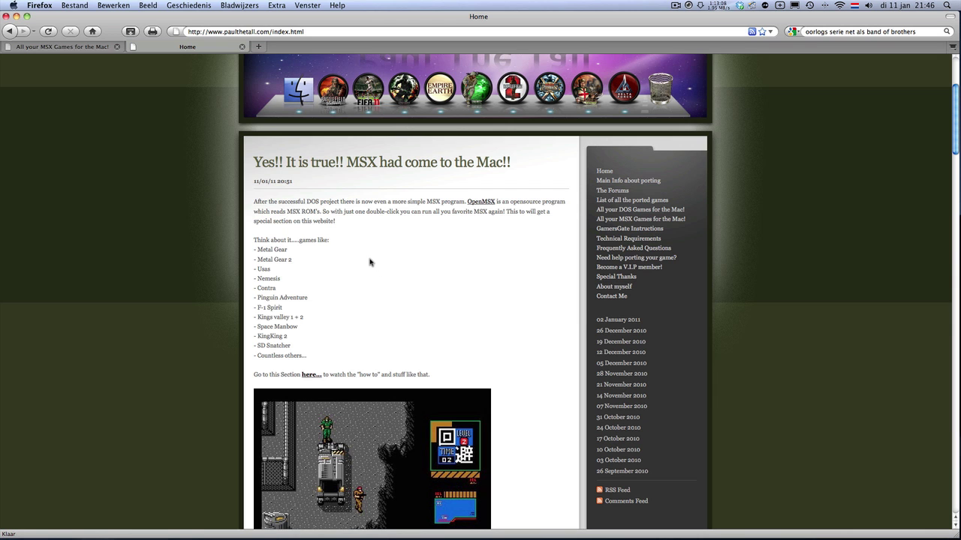
Skim the news posts on the home page and open the list of all the ported games.
scroll(369, 262, down, 15)
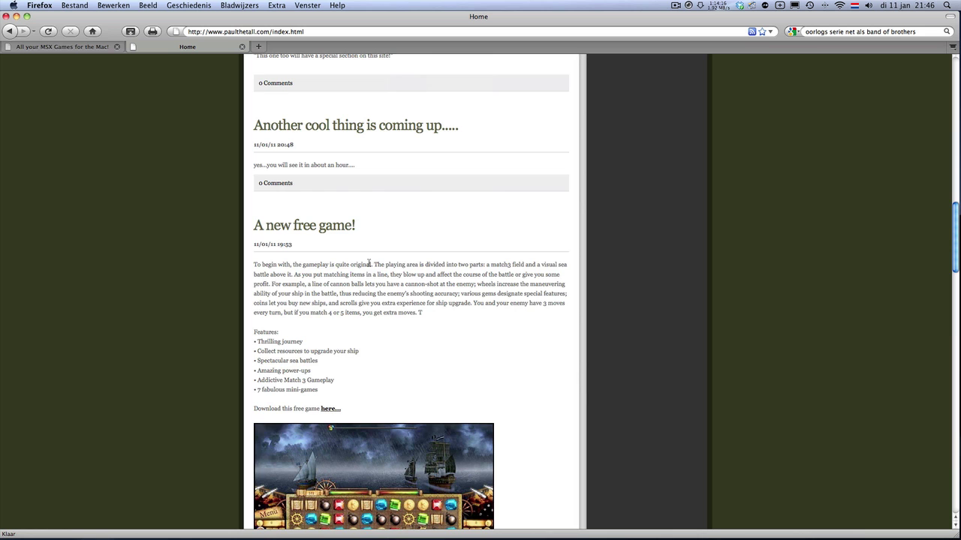
scroll(369, 263, down, 8)
scroll(369, 263, up, 12)
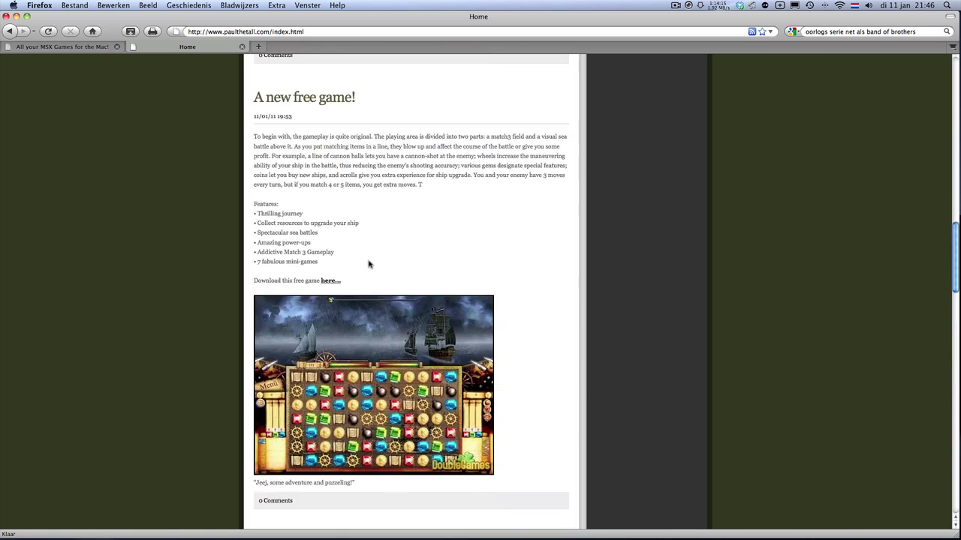
scroll(369, 263, up, 12)
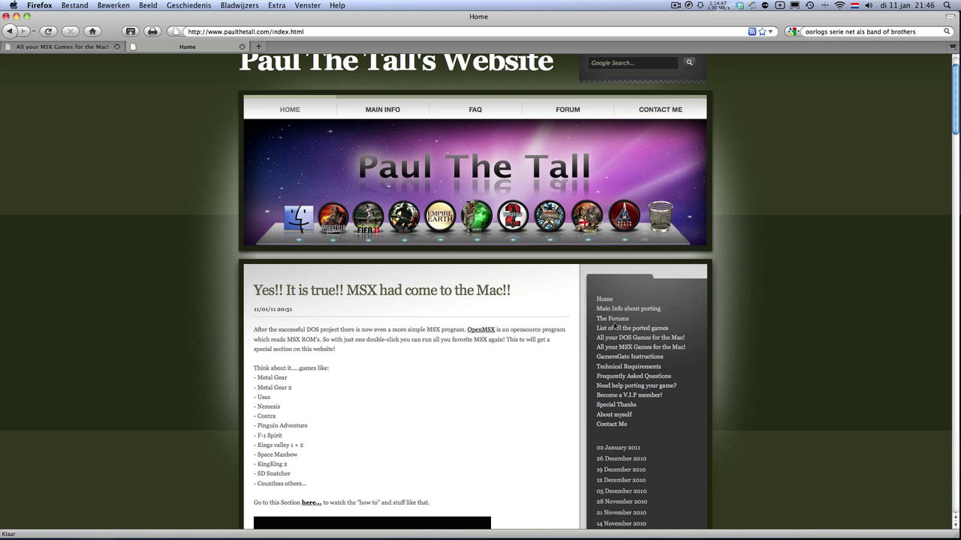
click(615, 329)
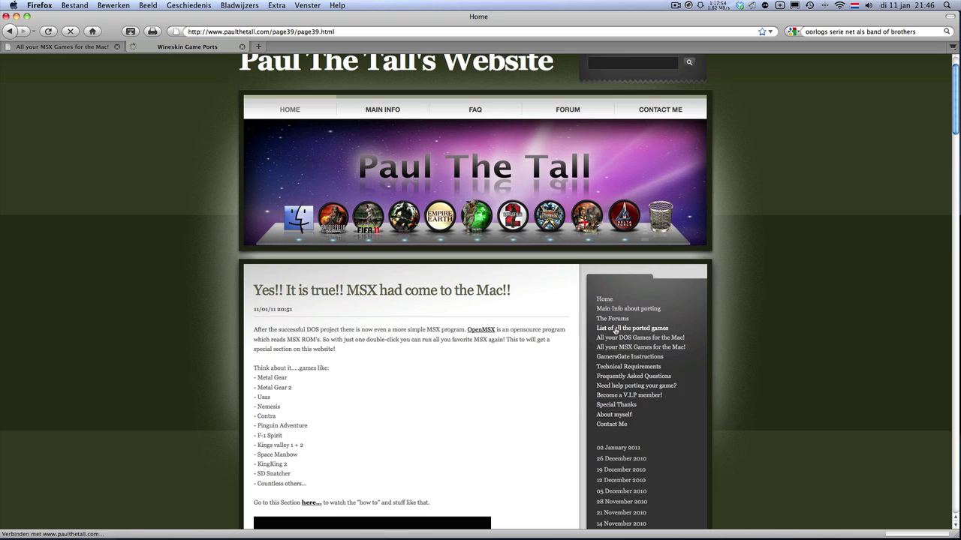
Look through the Wineskin Game Ports page, covering the free full game downloads and the Wineskin 2.0 installation guides.
scroll(429, 351, down, 5)
scroll(429, 355, down, 20)
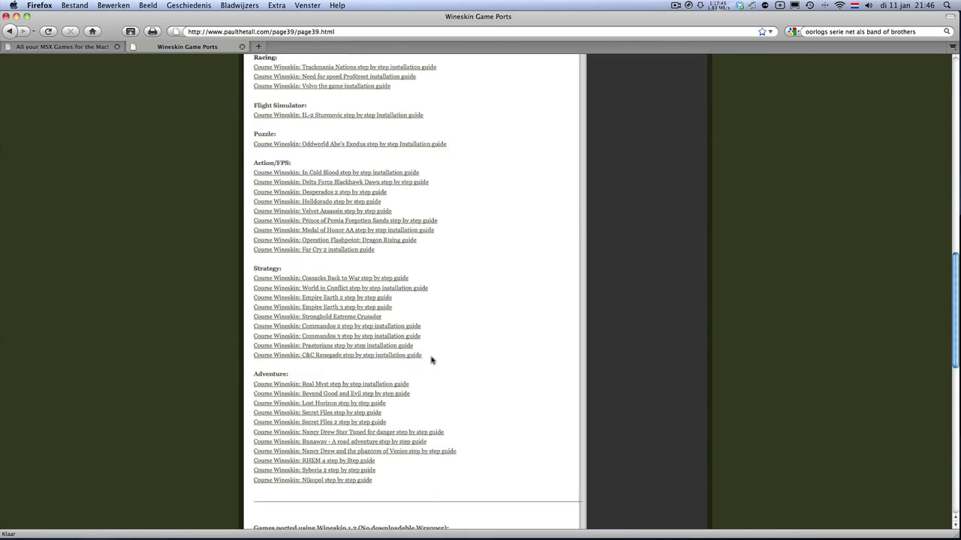
scroll(431, 365, up, 7)
scroll(432, 365, up, 20)
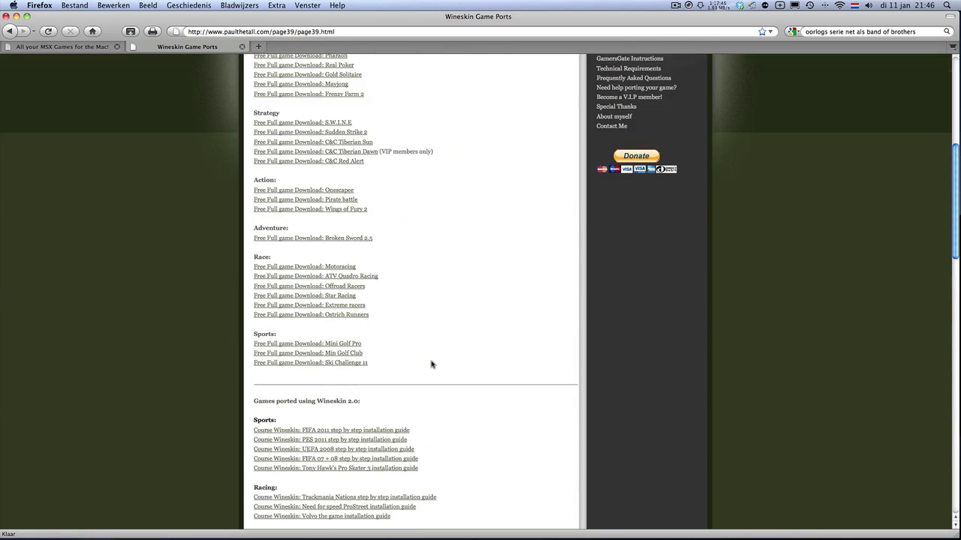
scroll(431, 364, down, 8)
scroll(428, 365, down, 2)
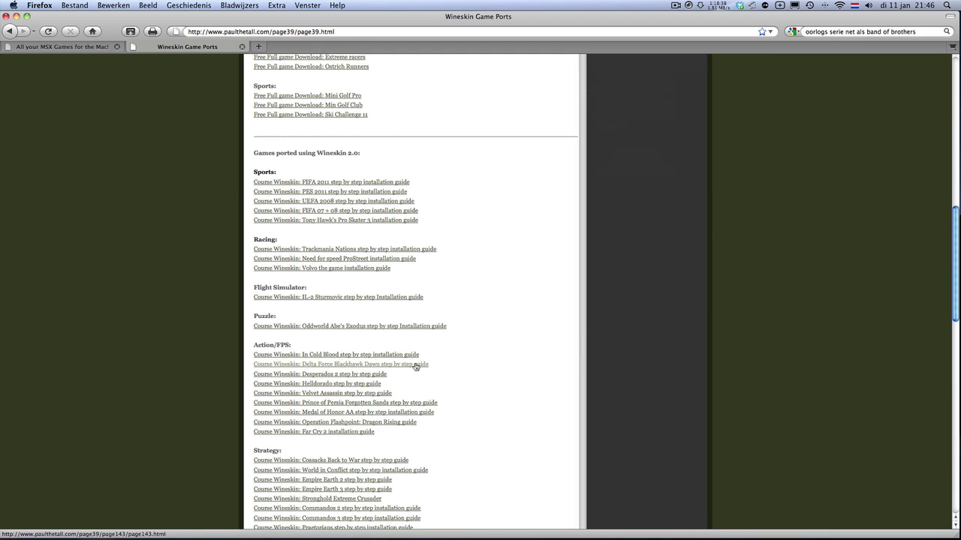
scroll(413, 365, down, 6)
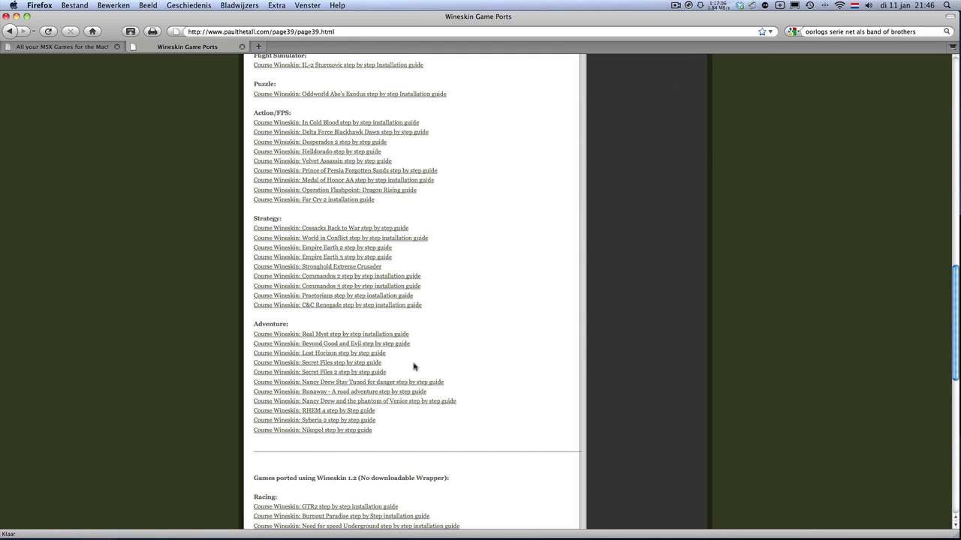
scroll(413, 366, up, 13)
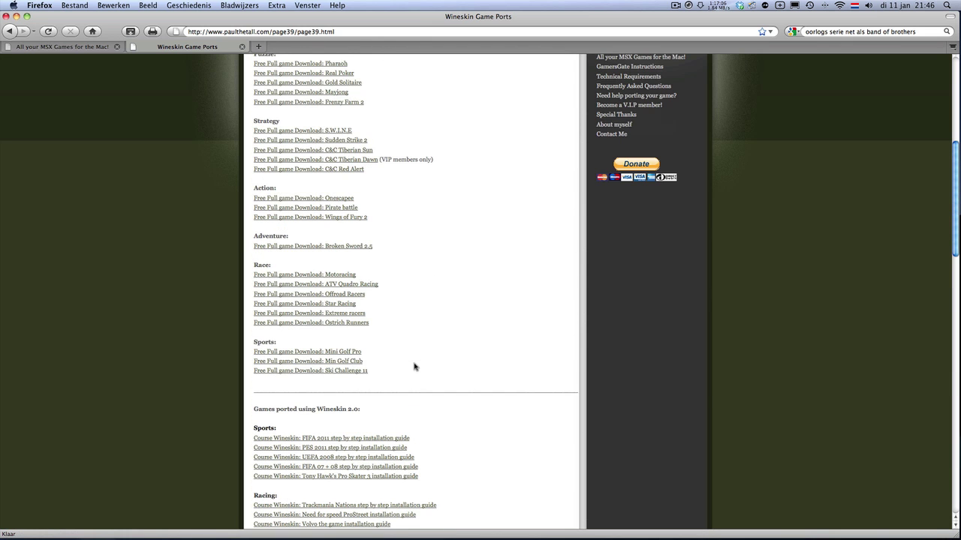
scroll(413, 366, up, 10)
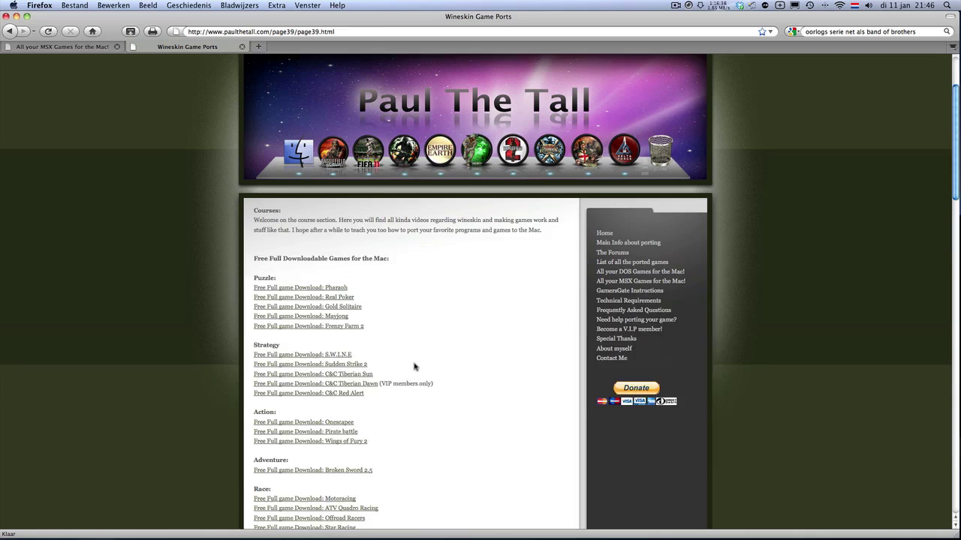
scroll(413, 366, down, 5)
scroll(414, 367, down, 2)
scroll(414, 366, up, 8)
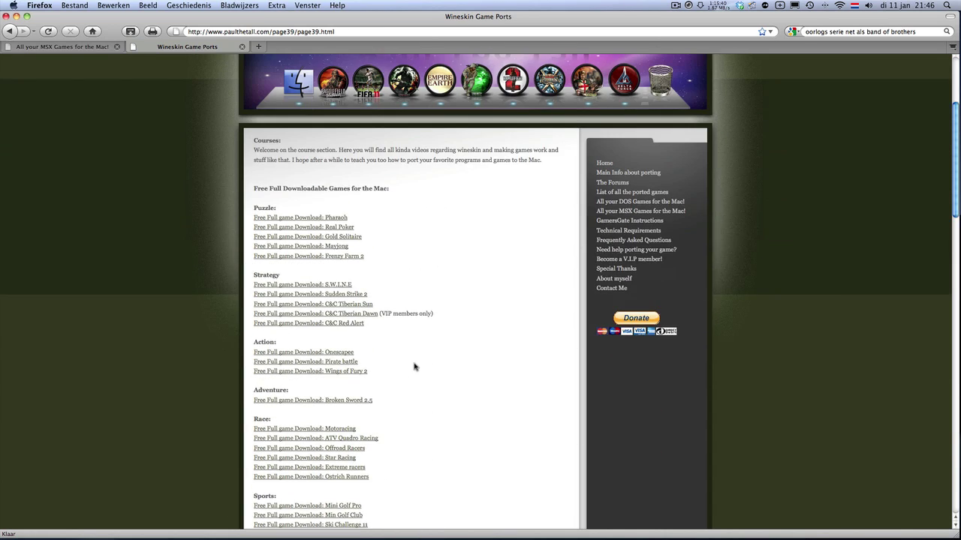
scroll(414, 367, down, 1)
scroll(524, 323, up, 1)
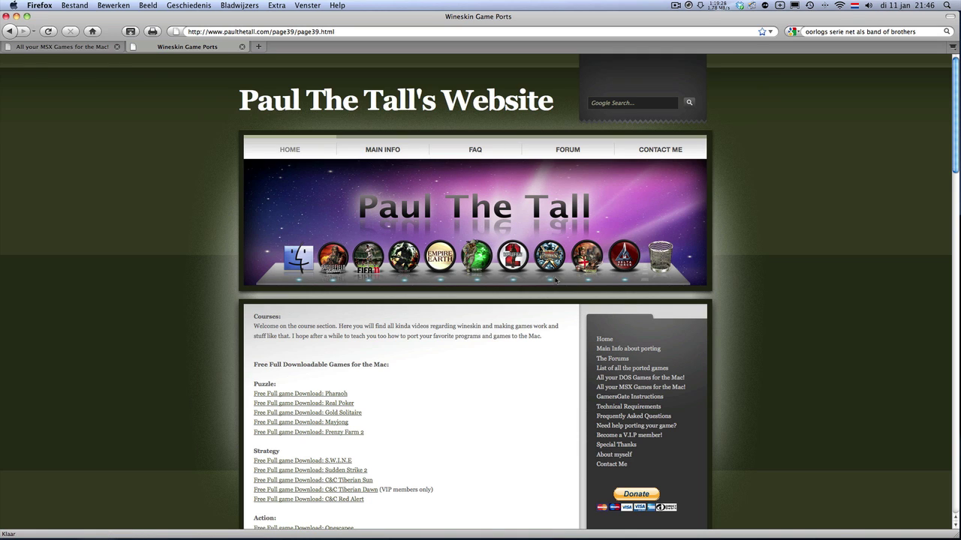
Return to the site's home page and open the MSX section linked in the post about MSX on the Mac.
click(604, 339)
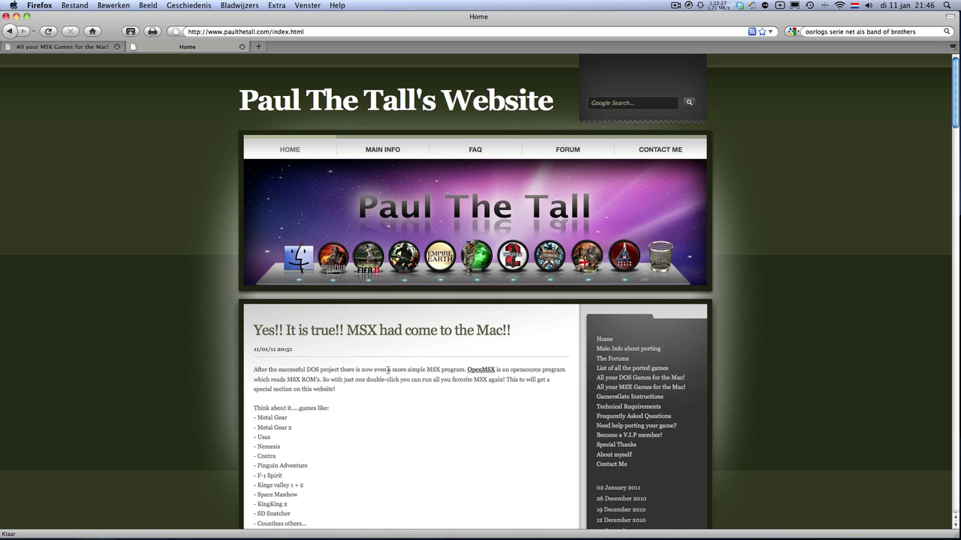
scroll(388, 370, down, 3)
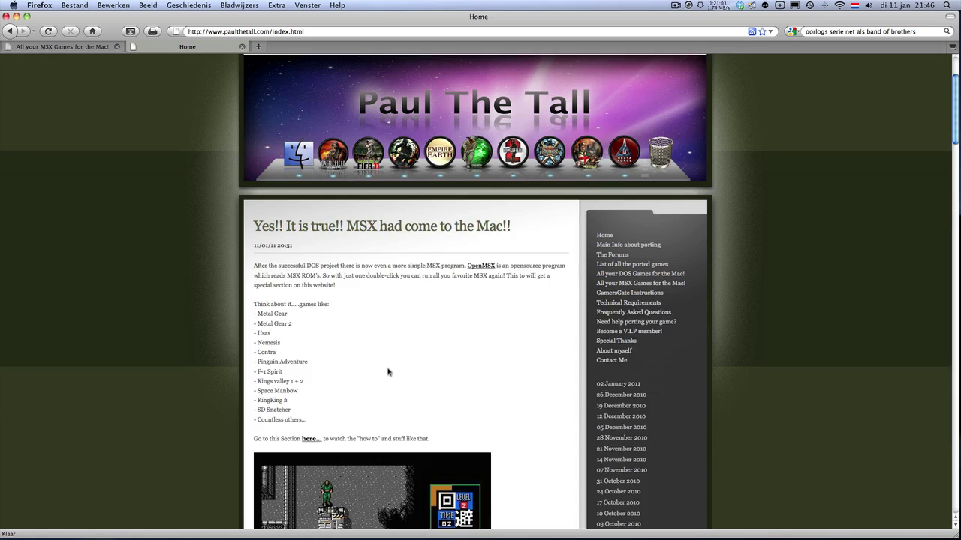
scroll(389, 371, up, 2)
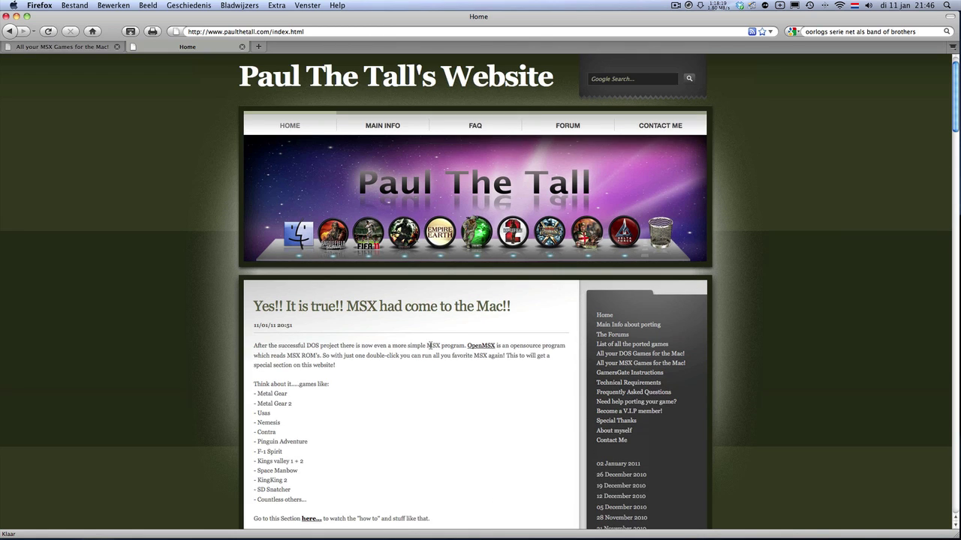
scroll(408, 403, down, 6)
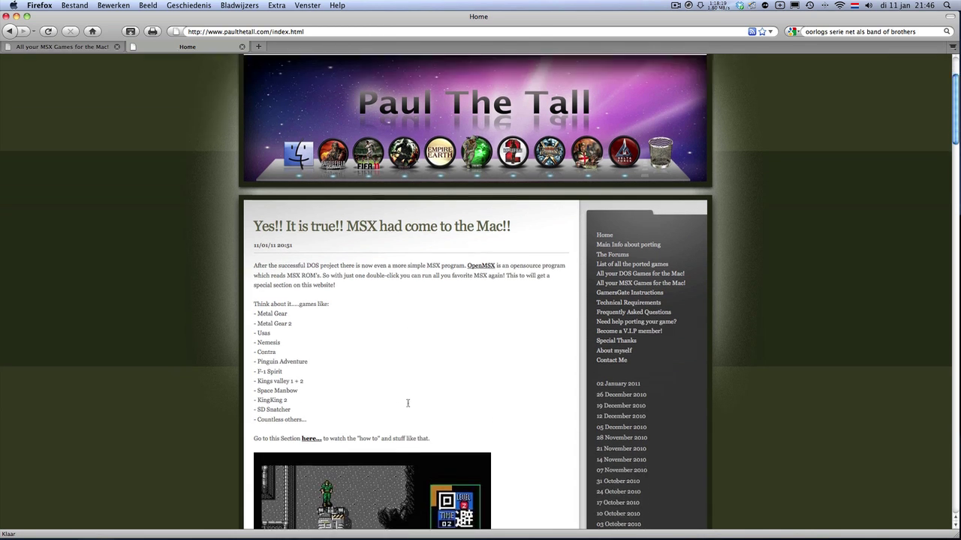
click(312, 351)
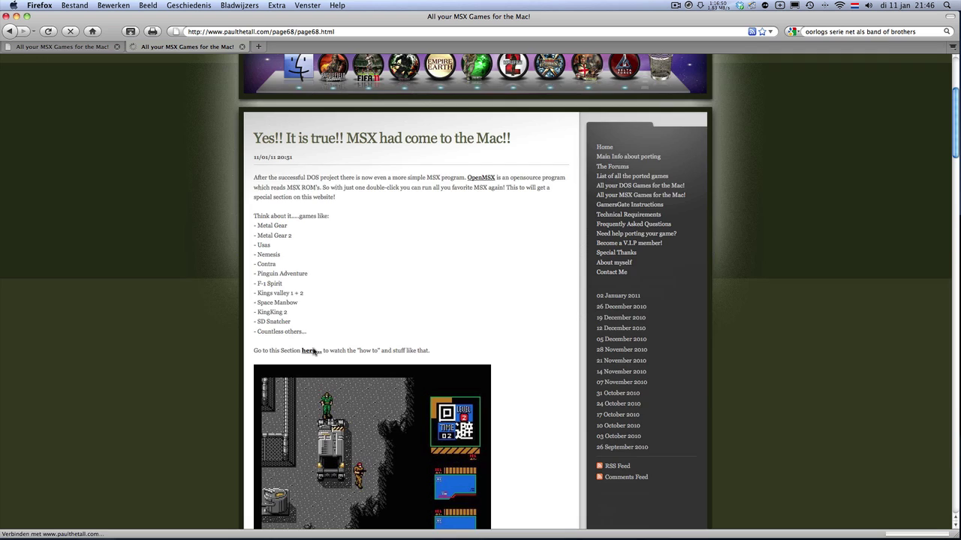
Read the MSX games page, including the openMSX download link, the Metal Gear screenshots and the notes on where to get games.
scroll(365, 364, down, 8)
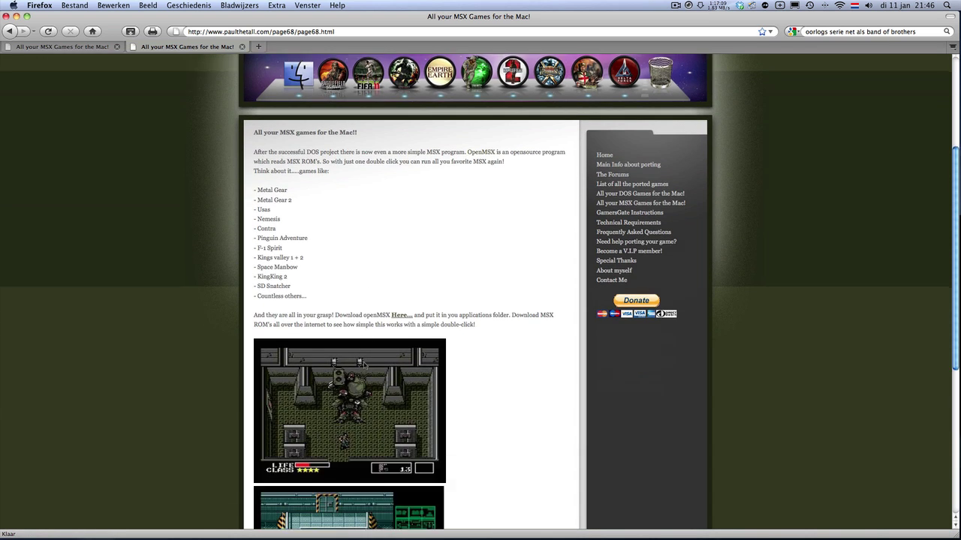
scroll(364, 364, down, 3)
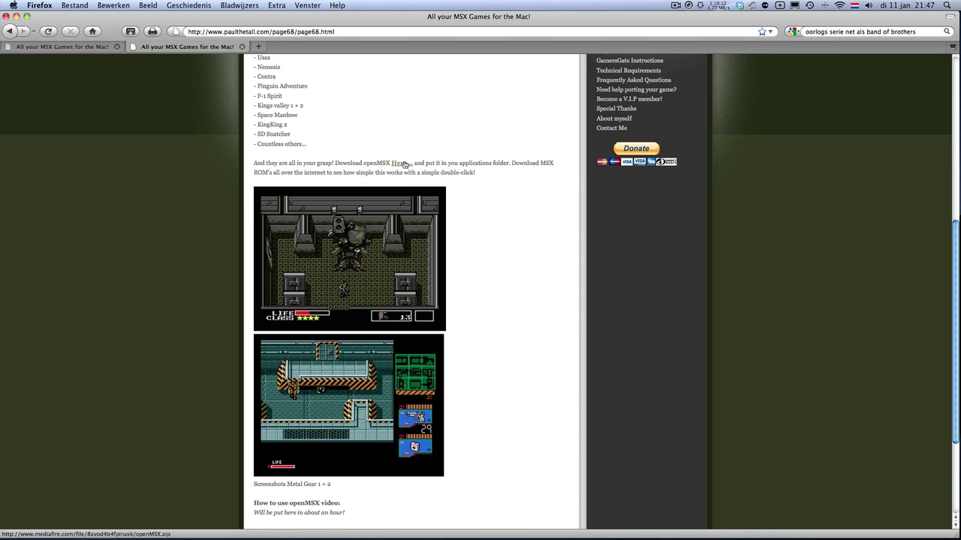
scroll(403, 164, up, 5)
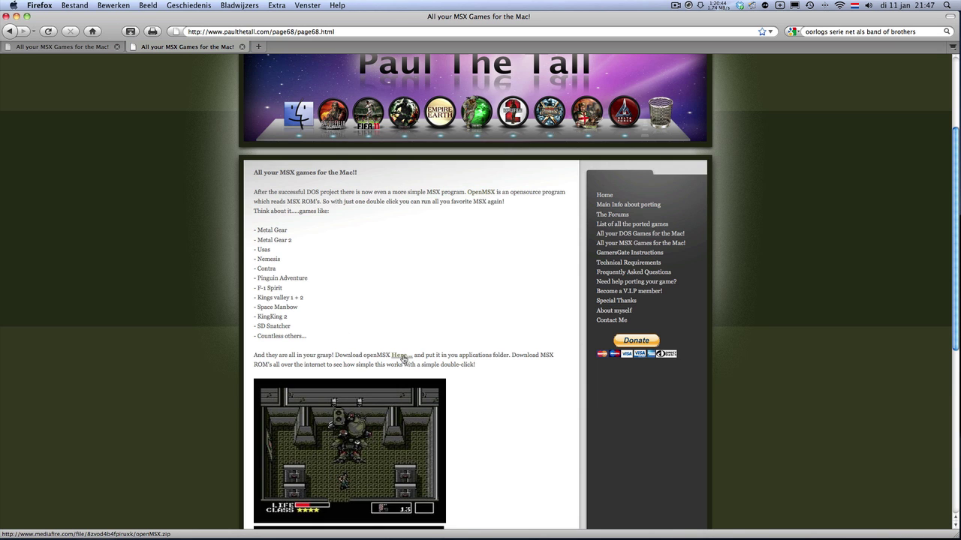
scroll(403, 358, down, 9)
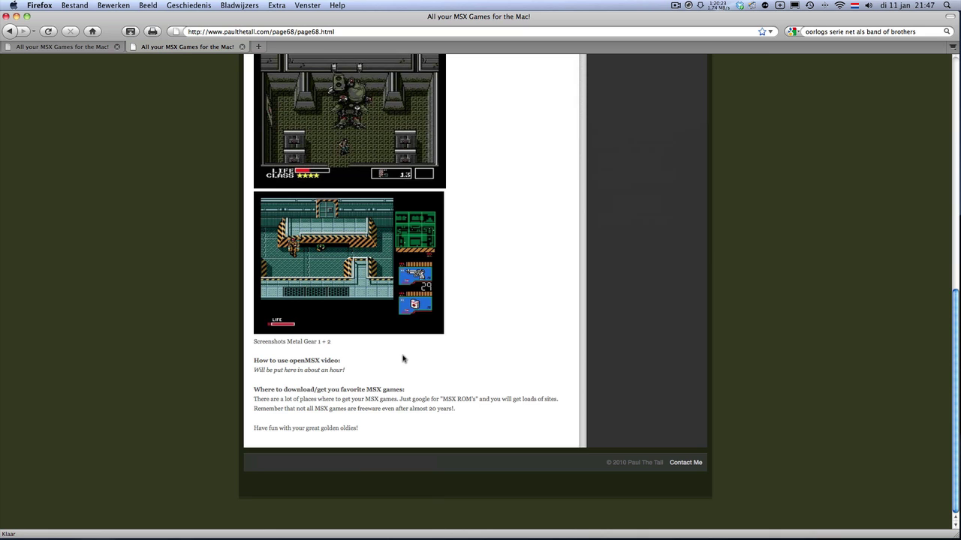
scroll(403, 359, up, 4)
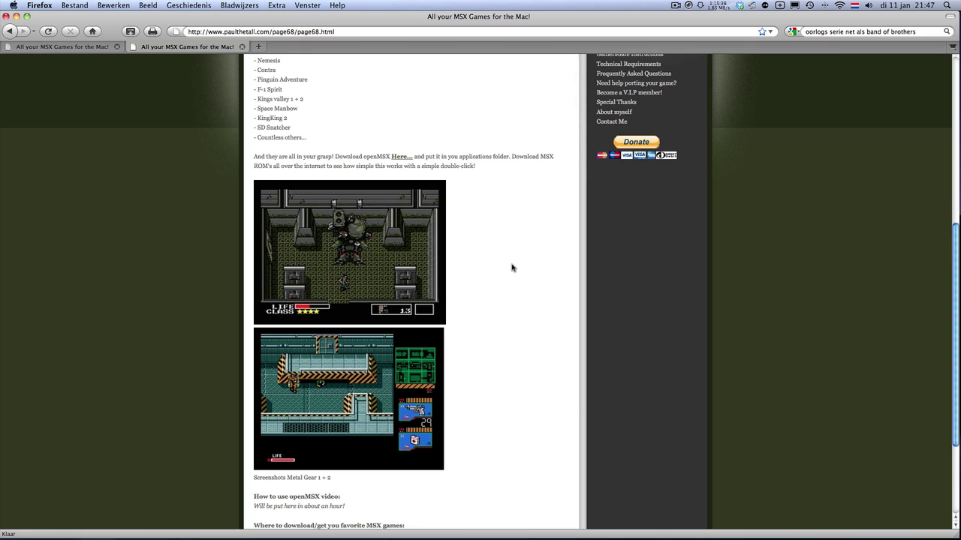
scroll(512, 268, down, 4)
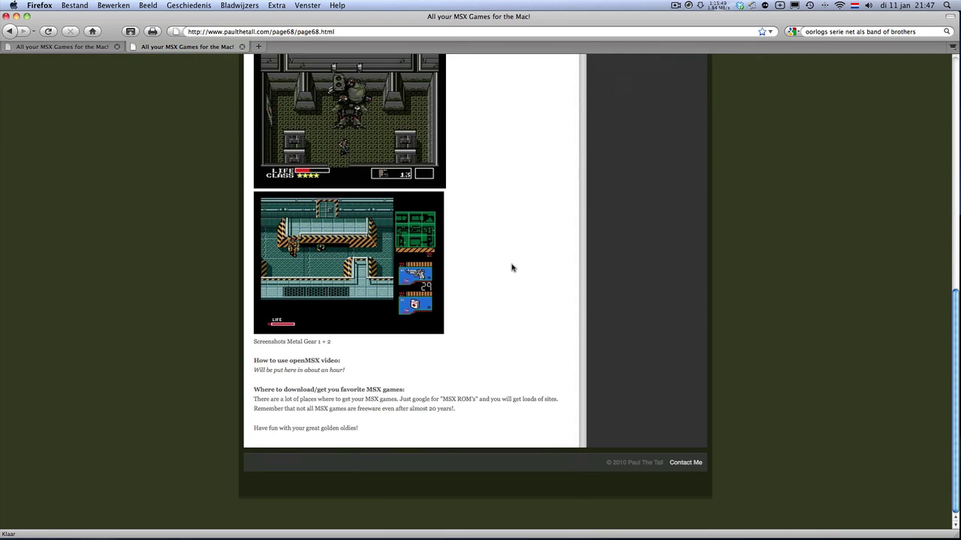
scroll(512, 268, up, 10)
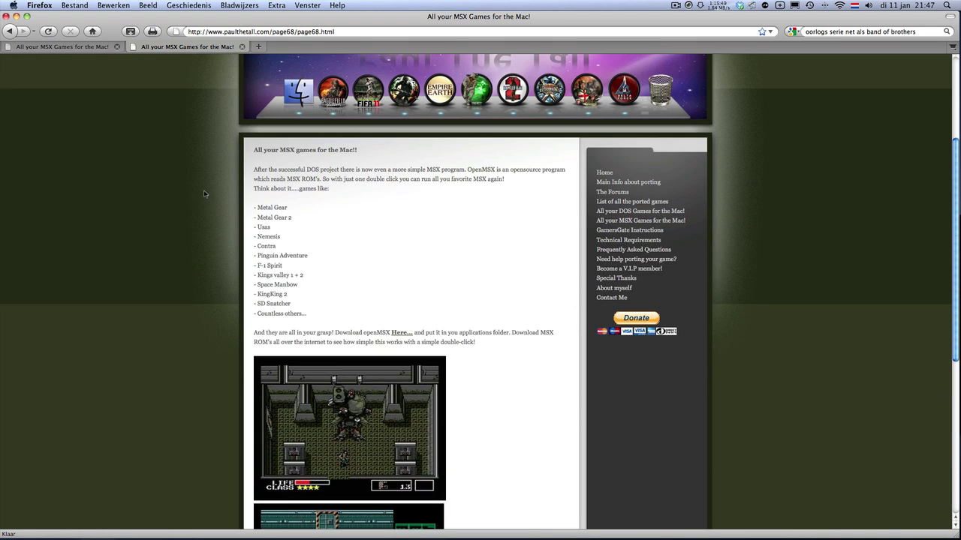
Minimize the browser and look for openMSX in the Programma's folder in Finder, starting from the Downloads folder.
click(16, 16)
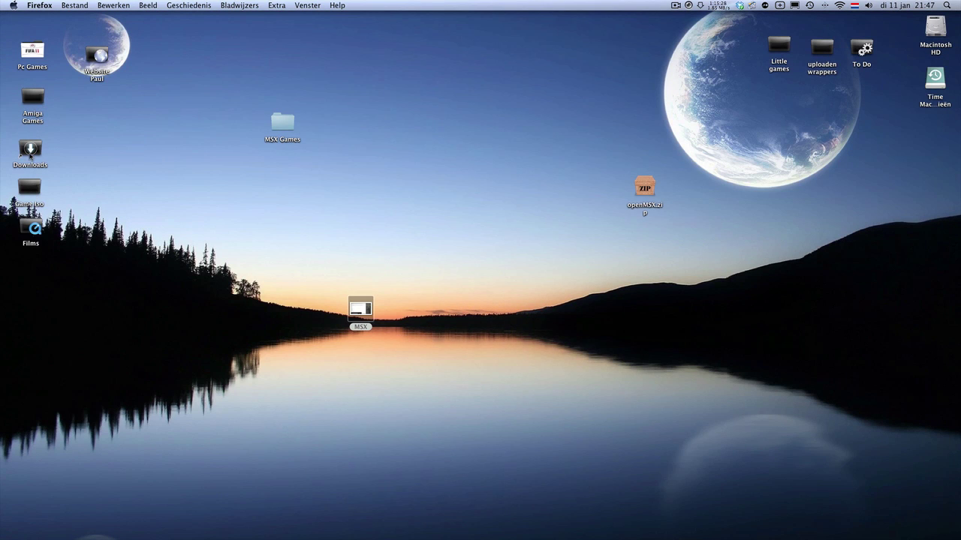
click(30, 156)
double_click(30, 155)
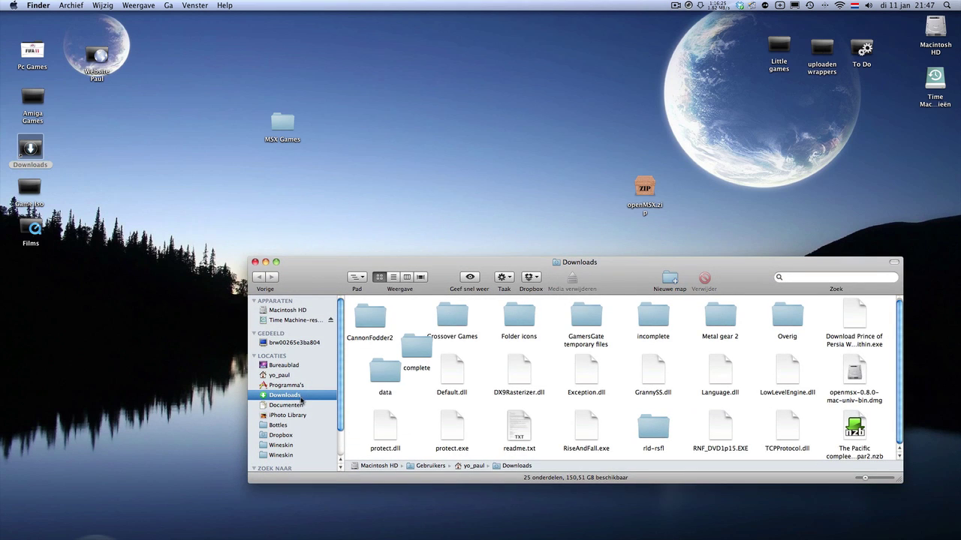
click(289, 385)
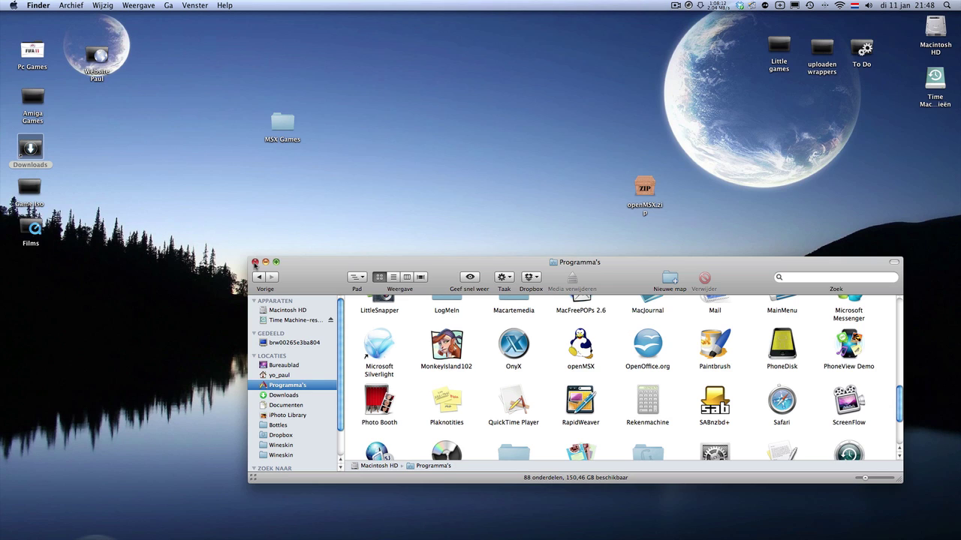
click(254, 262)
Switch back to Firefox, search Google for "msx roms" in a new tab and look through the results.
mouse_move(150, 530)
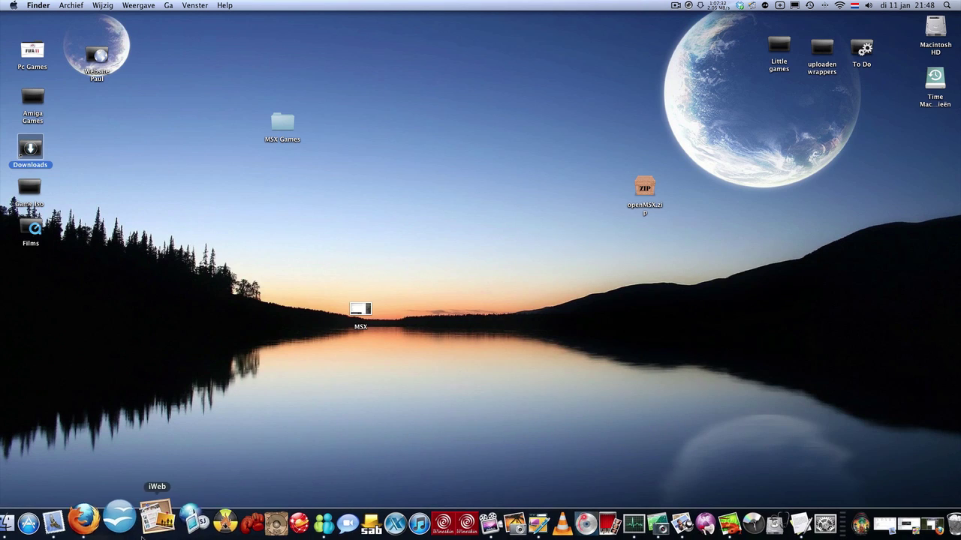
click(103, 518)
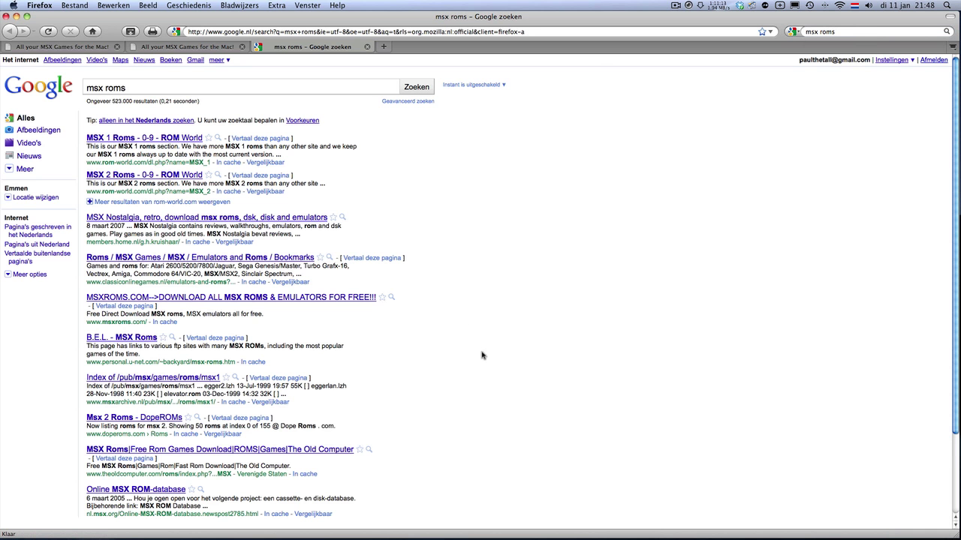
scroll(243, 258, down, 3)
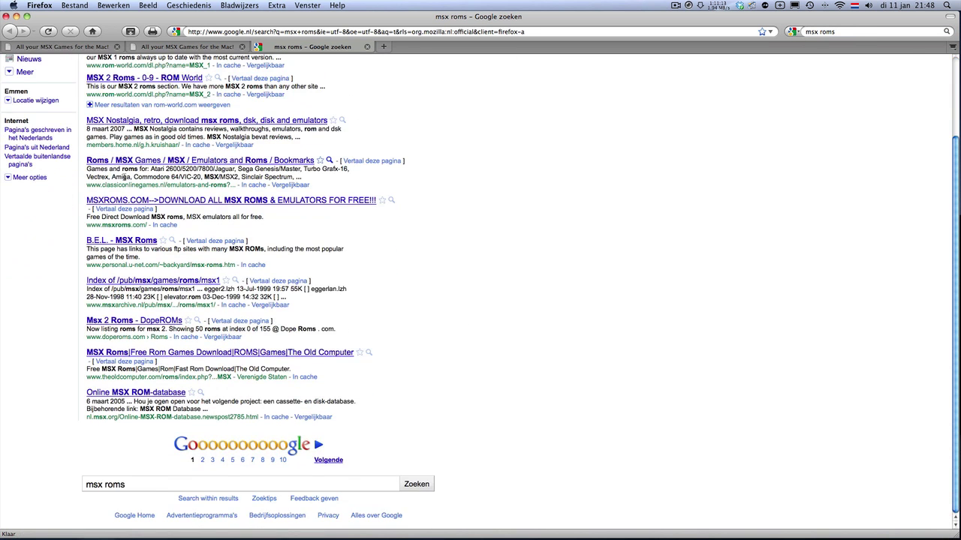
scroll(124, 177, up, 5)
scroll(124, 179, down, 5)
scroll(122, 180, up, 2)
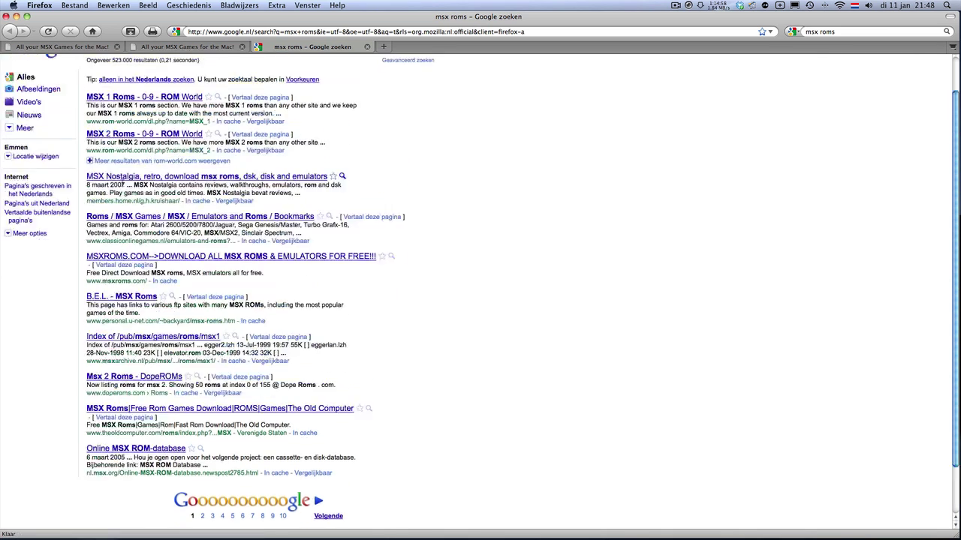
scroll(121, 184, up, 2)
View the MSX 1 Roms page on ROM World, close its tab and minimize the browser window.
click(125, 141)
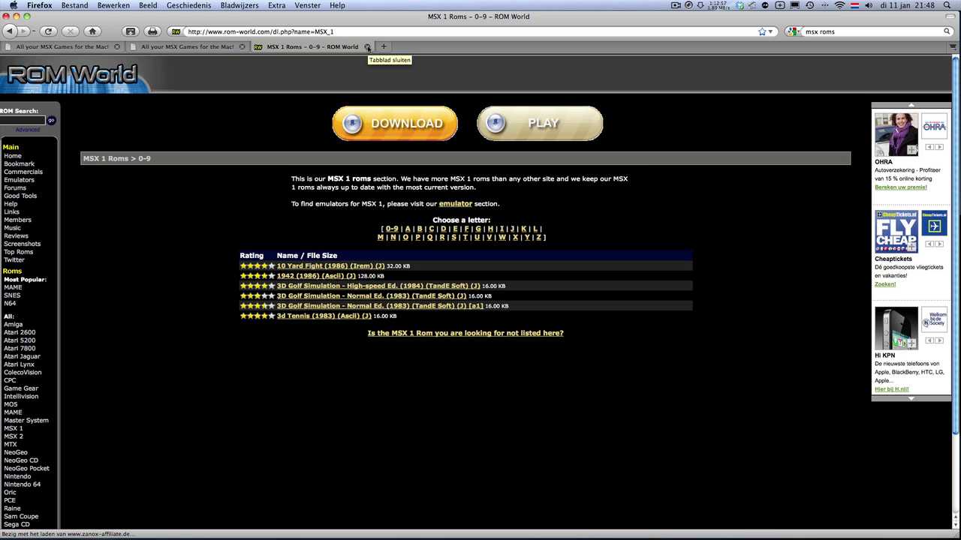
click(367, 47)
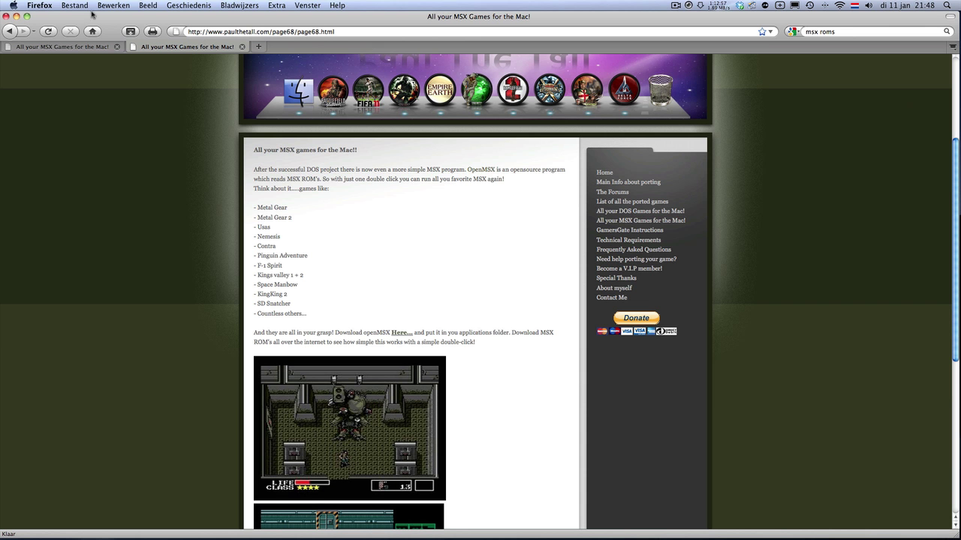
click(16, 16)
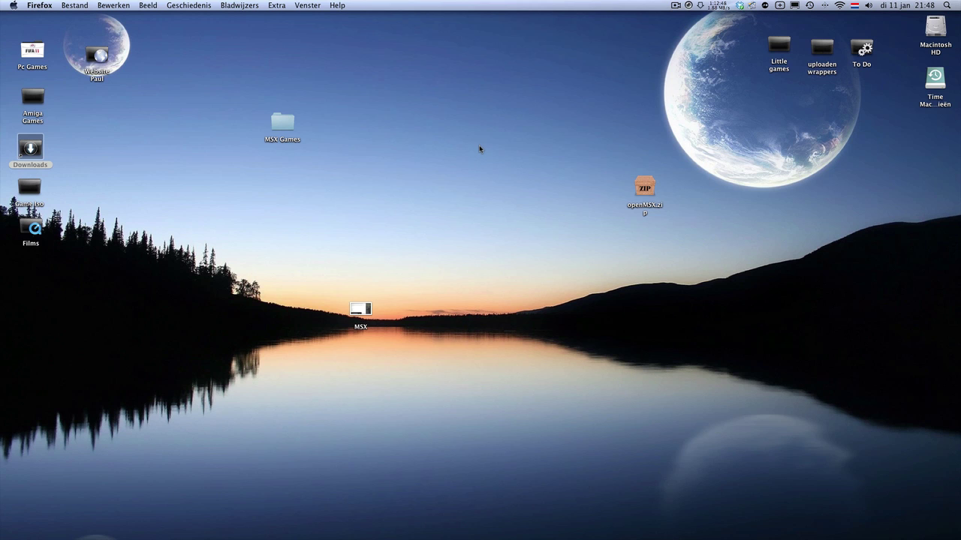
mouse_move(774, 536)
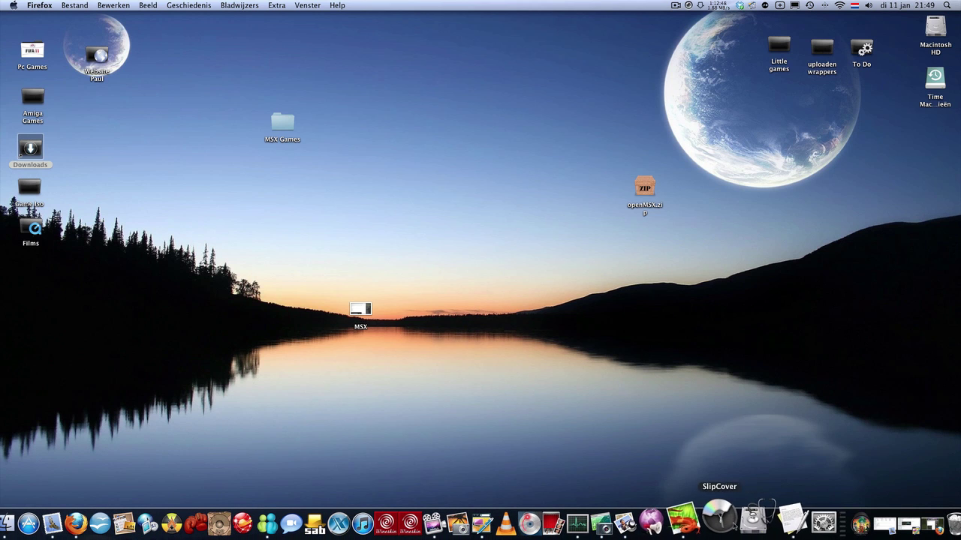
Open the MSX Games folder on the desktop, then launch Metal Gear 2 with the sound volume raised.
click(684, 523)
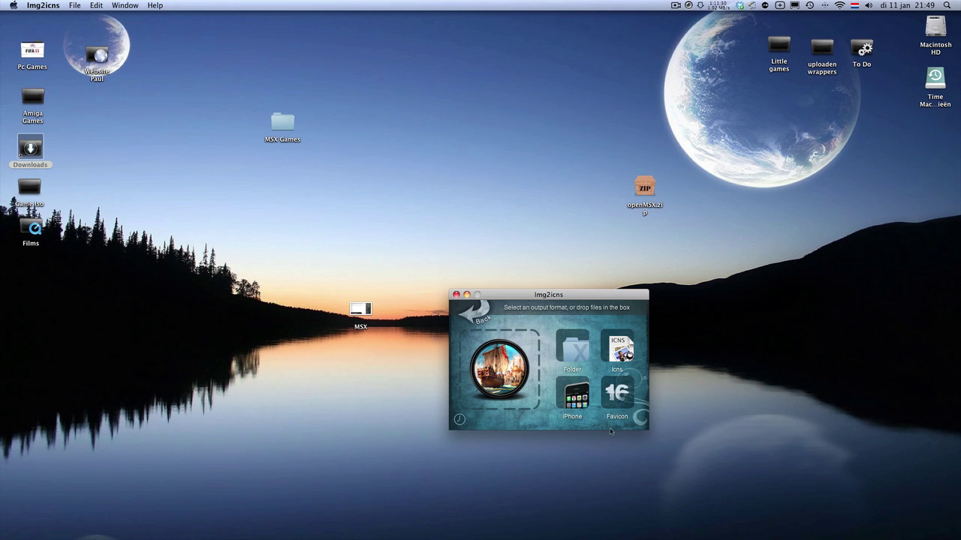
click(455, 295)
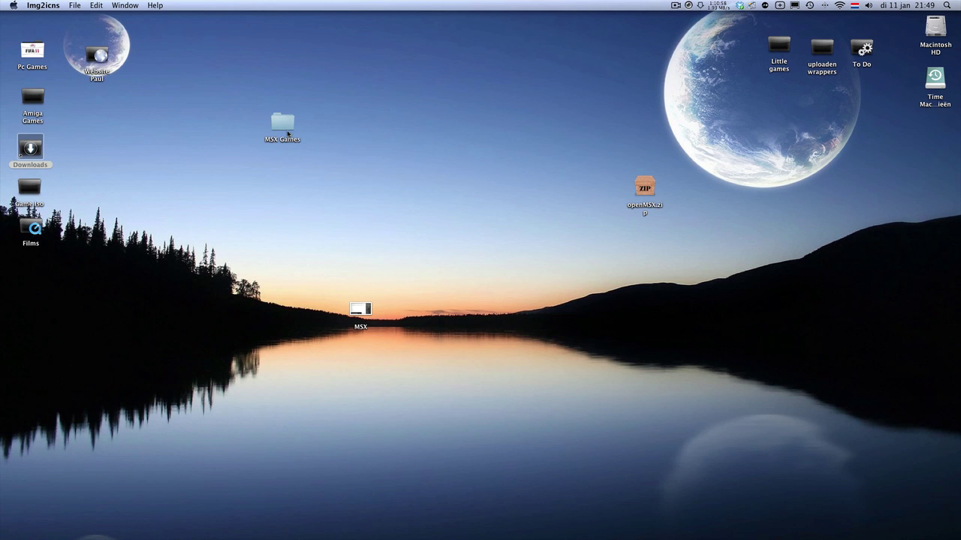
double_click(287, 134)
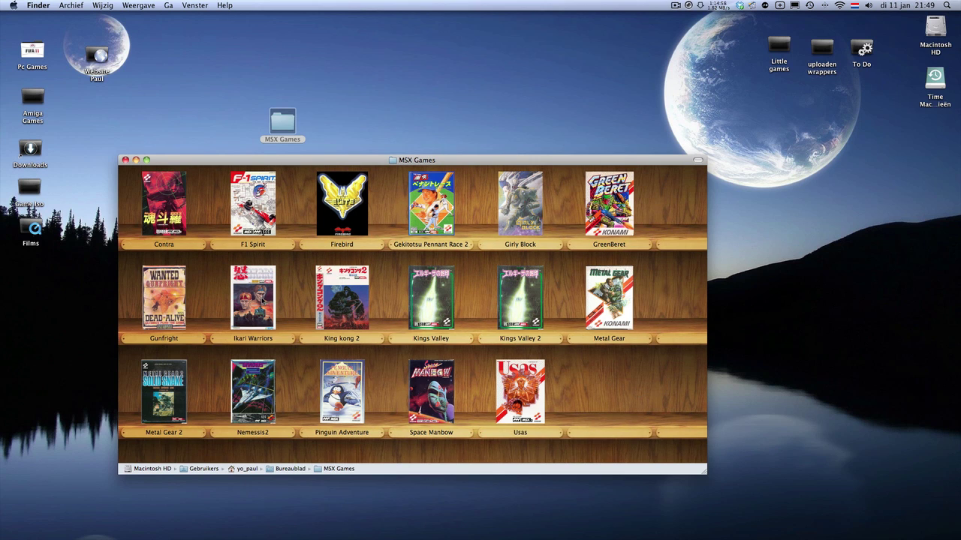
key(XF86AudioRaiseVolume)
key(XF86AudioRaiseVolume)
double_click(163, 391)
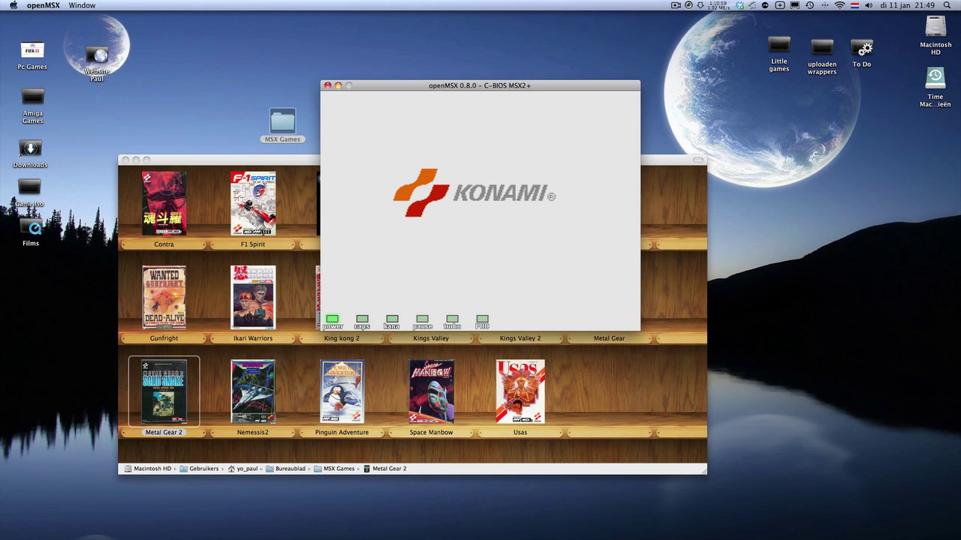
key(super+Return)
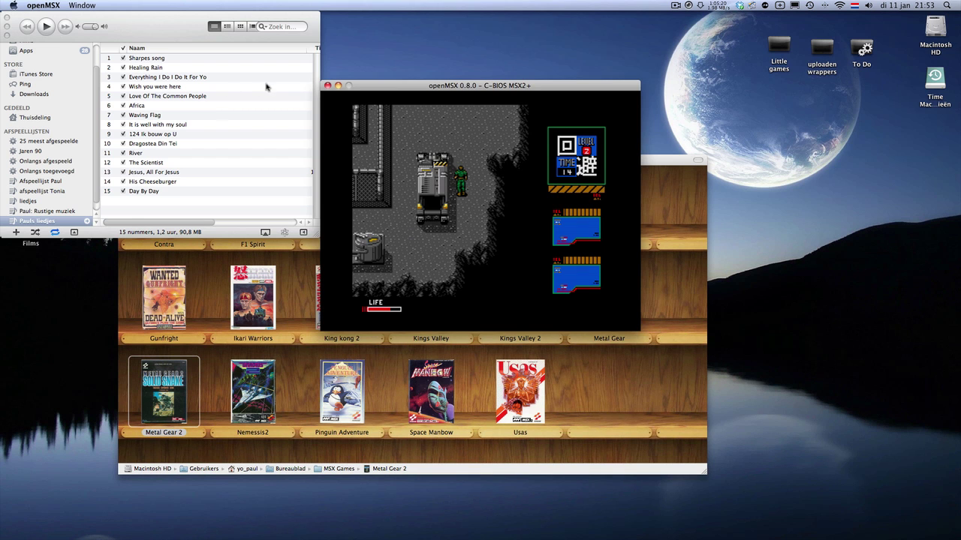
Close Metal Gear 2 and the iTunes window, and launch Pinguin Adventure from the MSX Games folder.
click(328, 85)
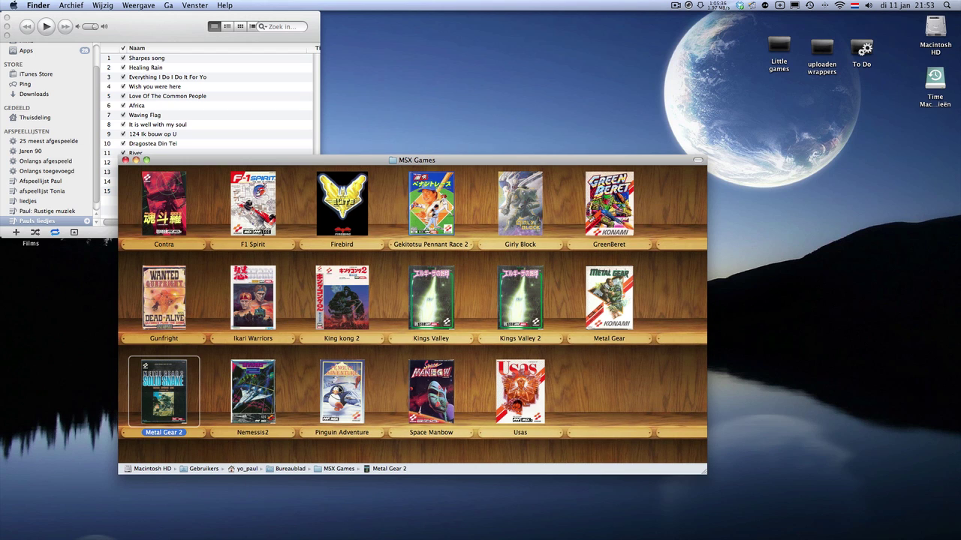
double_click(360, 387)
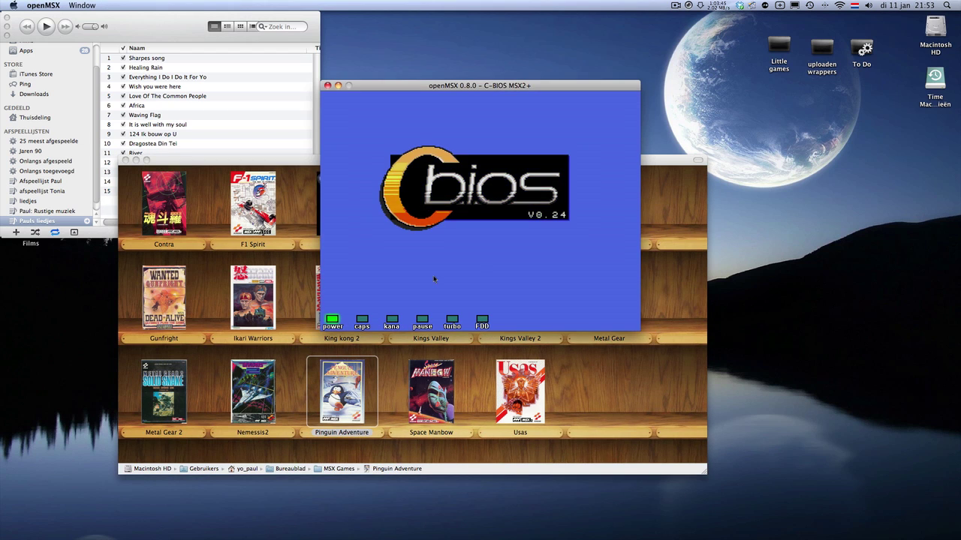
click(6, 19)
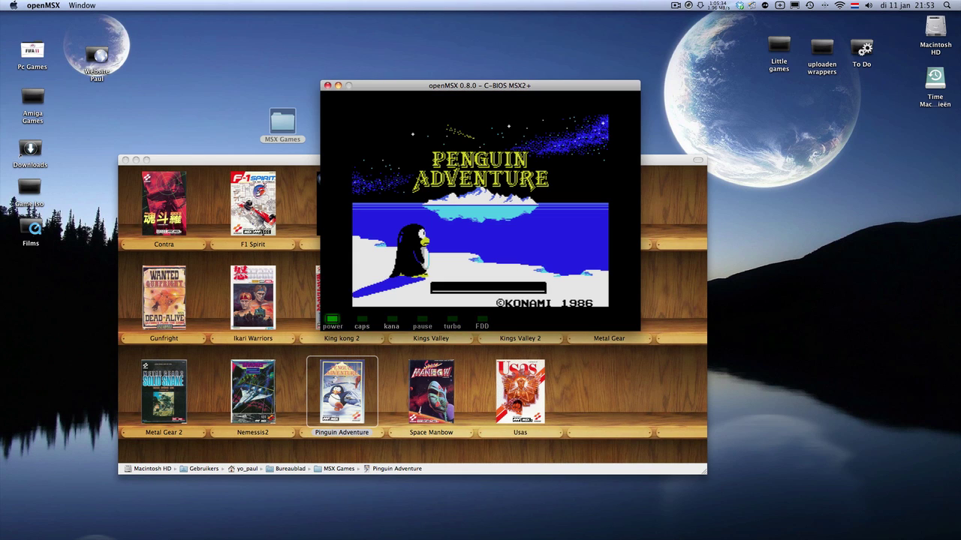
Start Penguin Adventure at Level 1 and steer the penguin along the forest road, catching fish and avoiding the holes and crevices.
key(space)
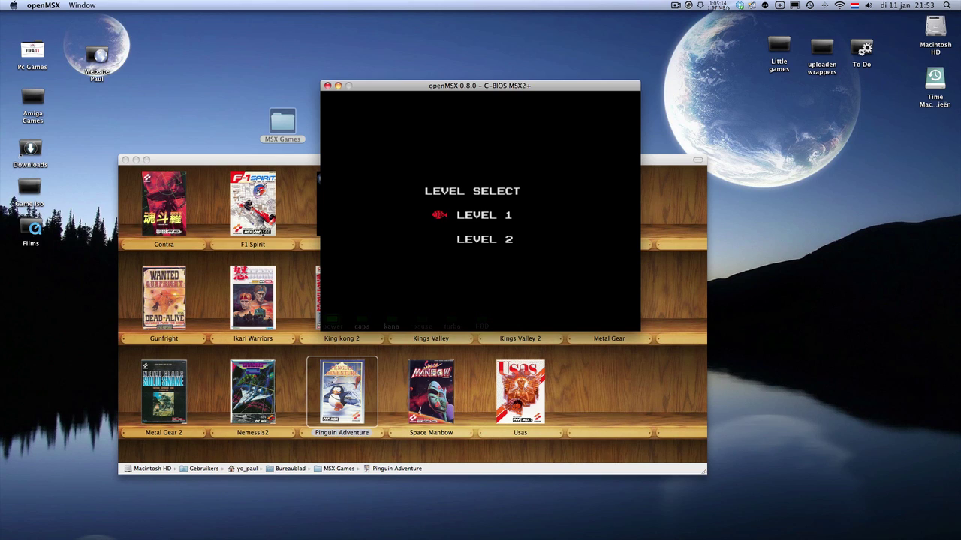
key(space)
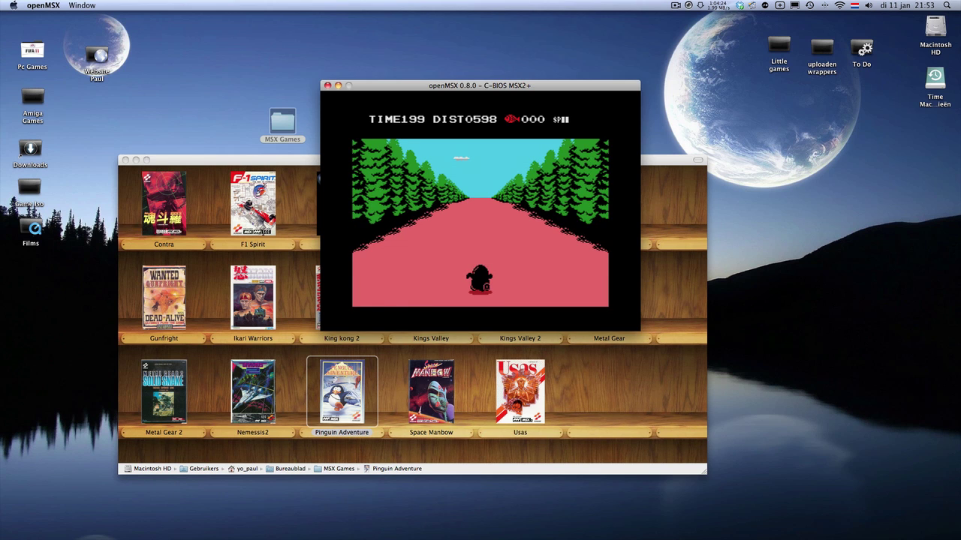
key(Up)
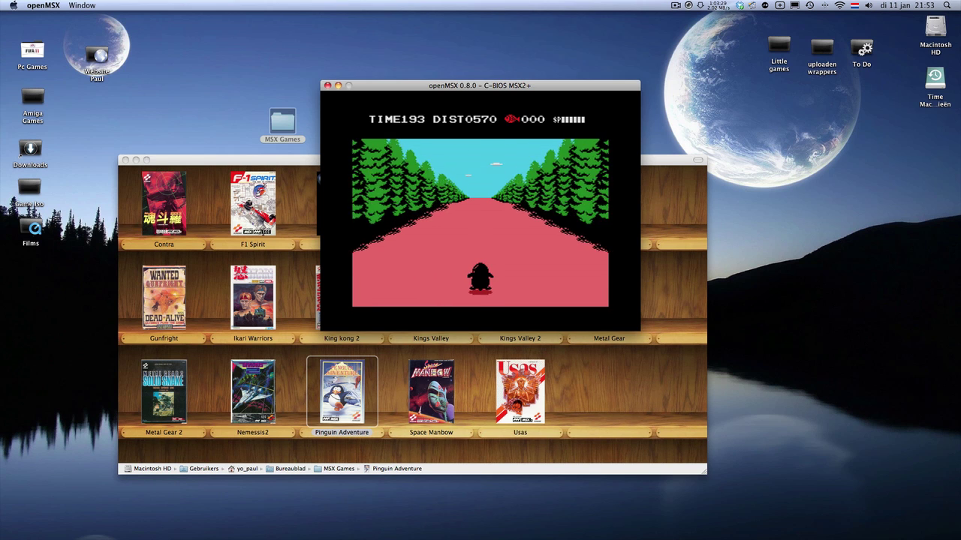
key(Right)
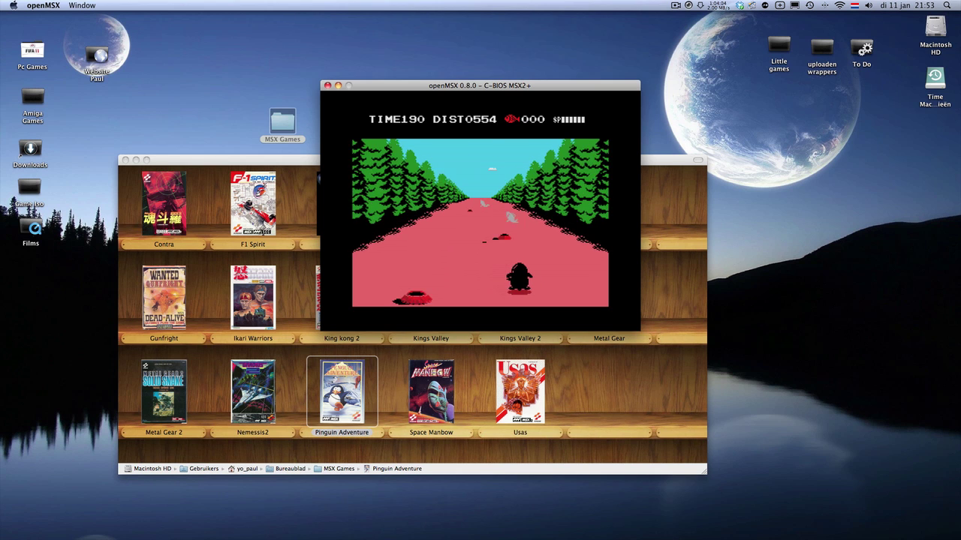
key(space)
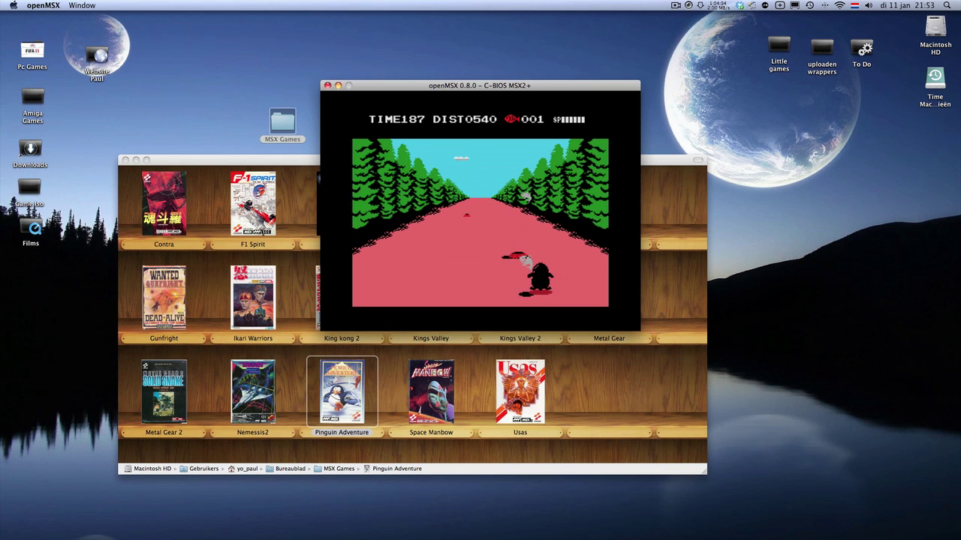
key(Right)
key(Left)
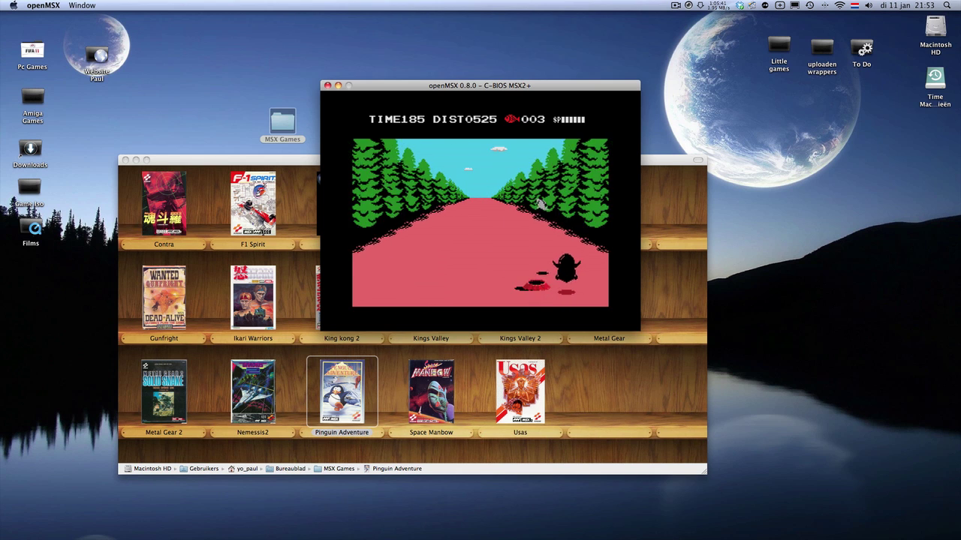
key(Right)
key(Left)
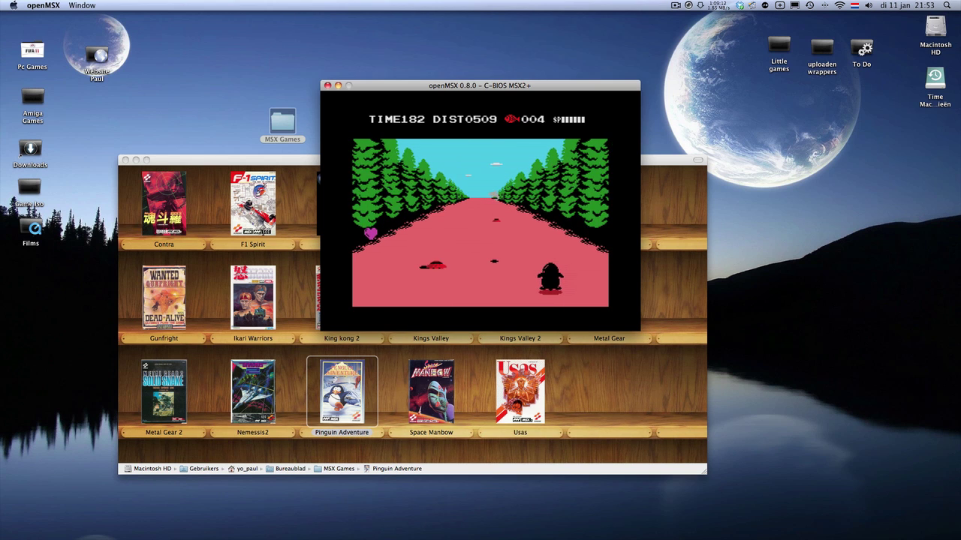
key(Left)
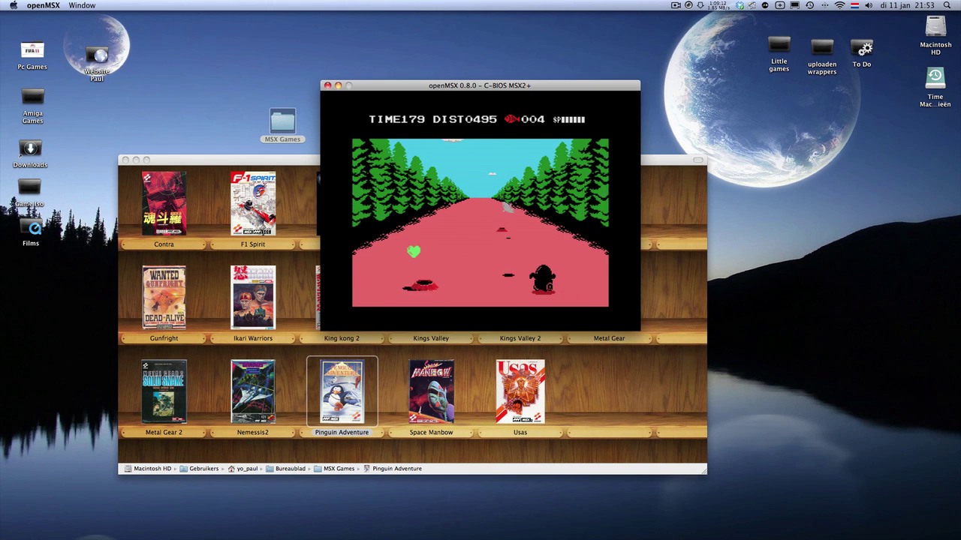
key(Right)
key(Left)
key(Right)
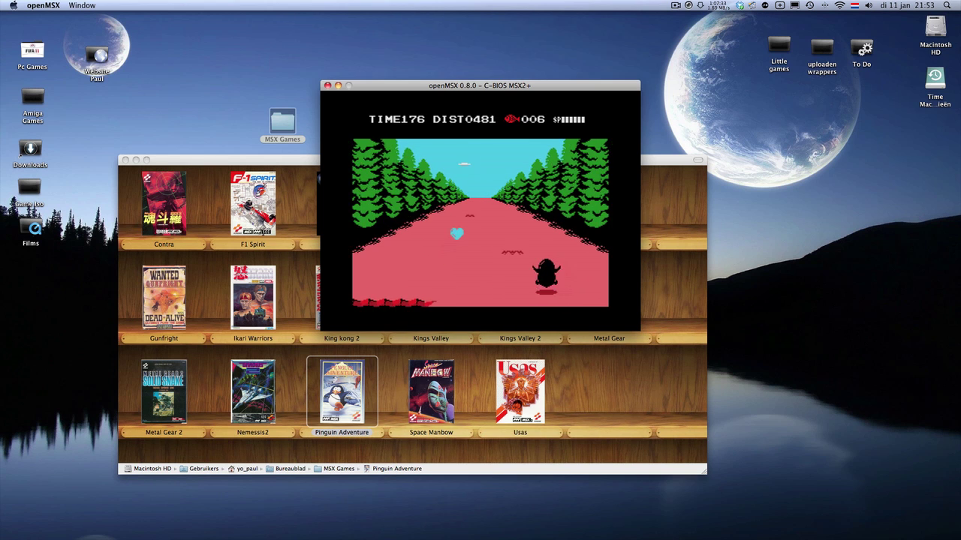
key(Left)
key(Right)
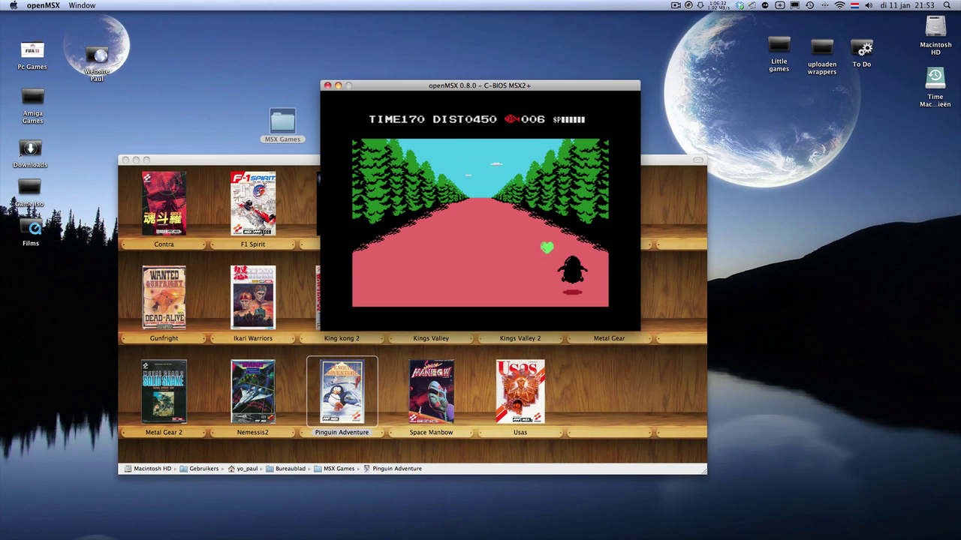
key(Left)
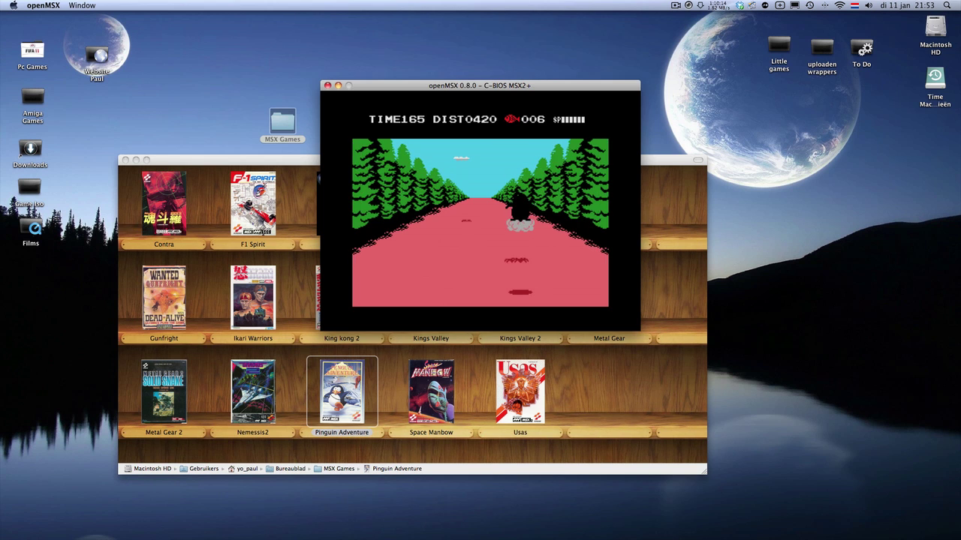
key(Left)
key(Left)
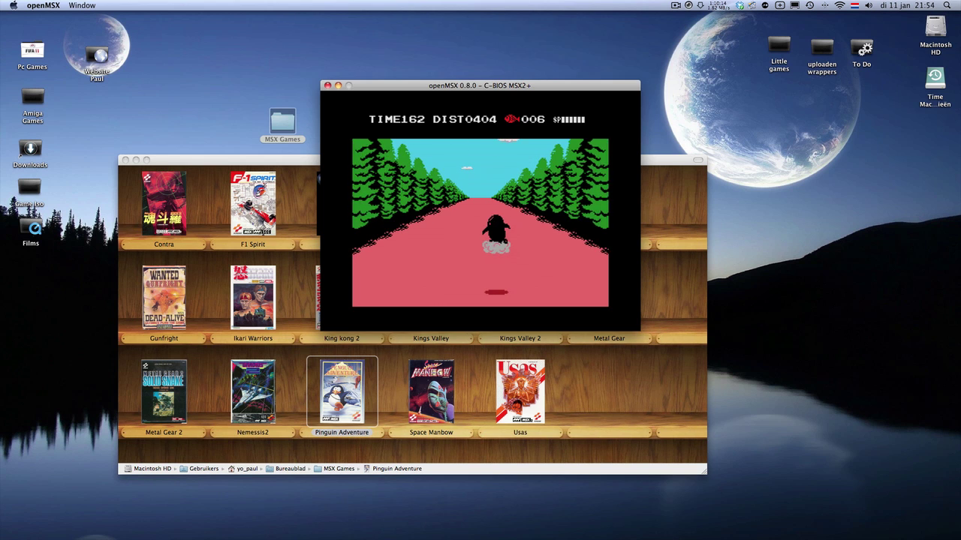
key(Left)
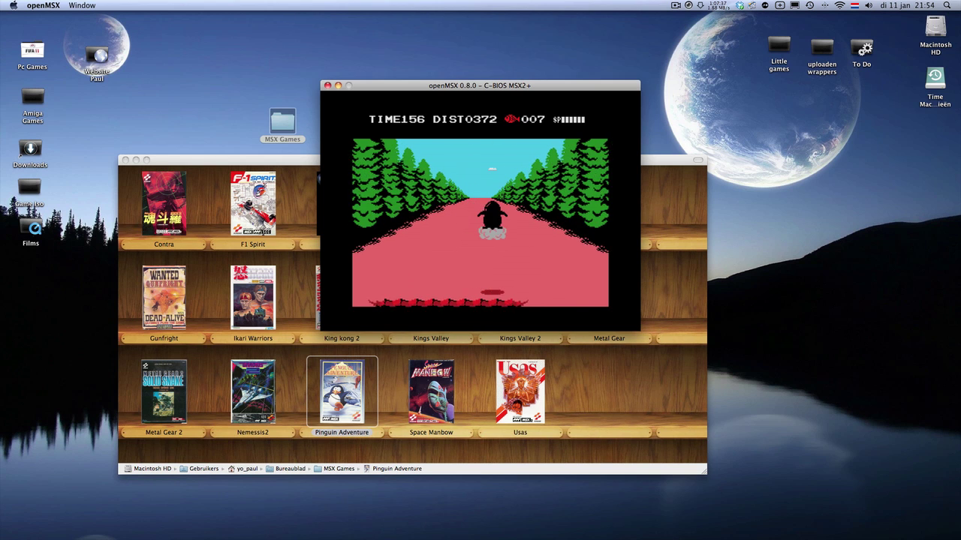
key(Left)
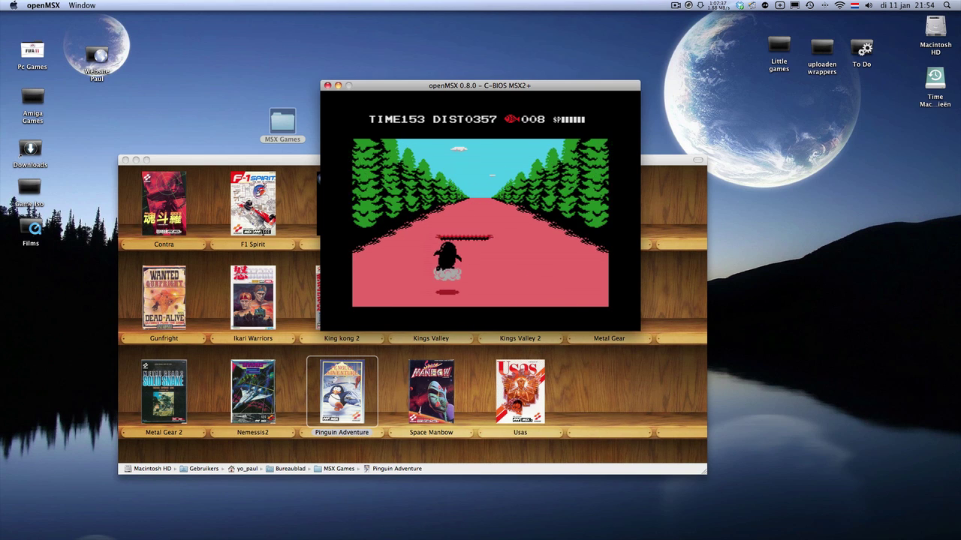
key(Right)
key(Left)
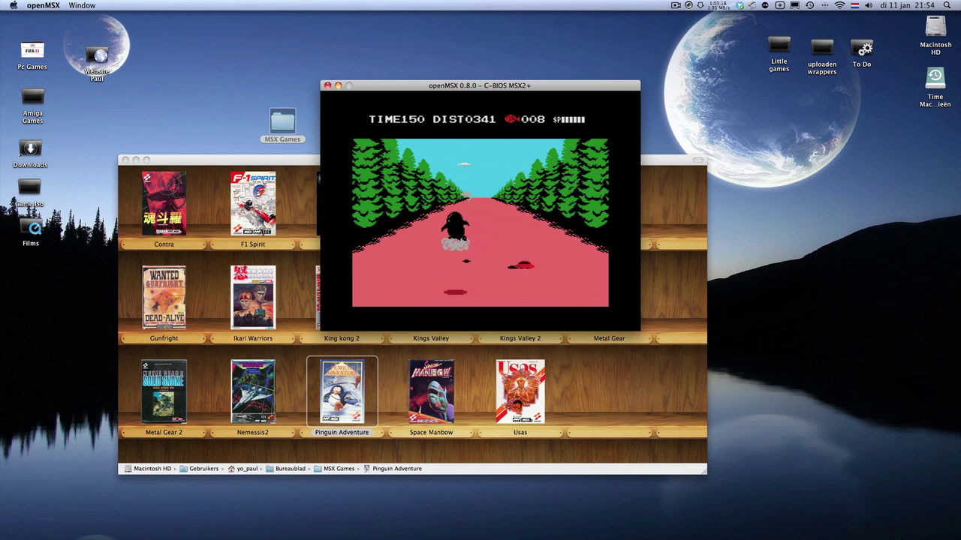
key(Right)
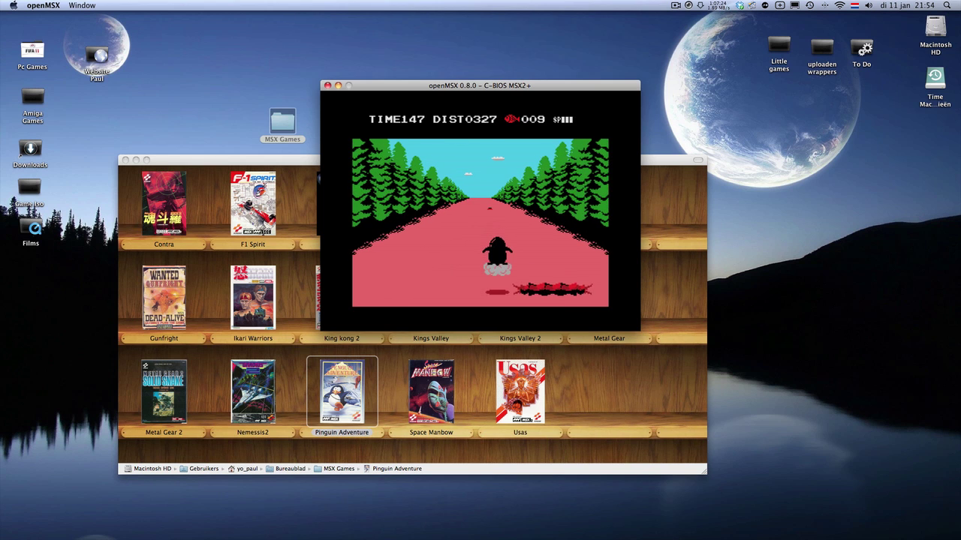
key(Up)
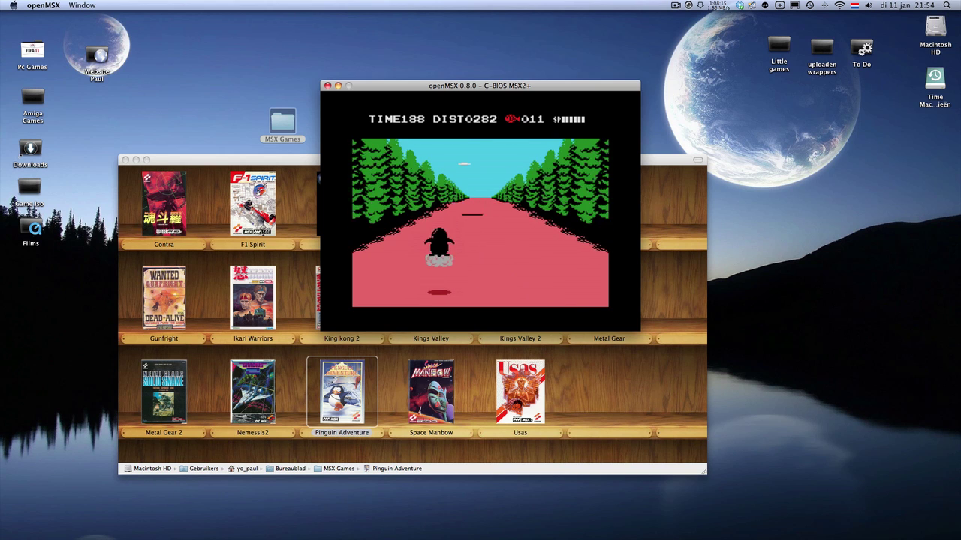
key(Right)
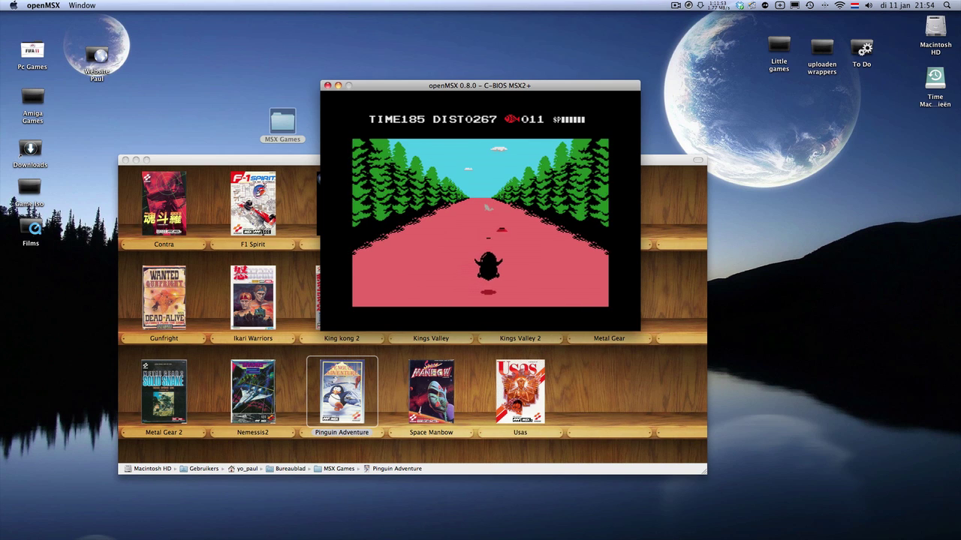
key(Left)
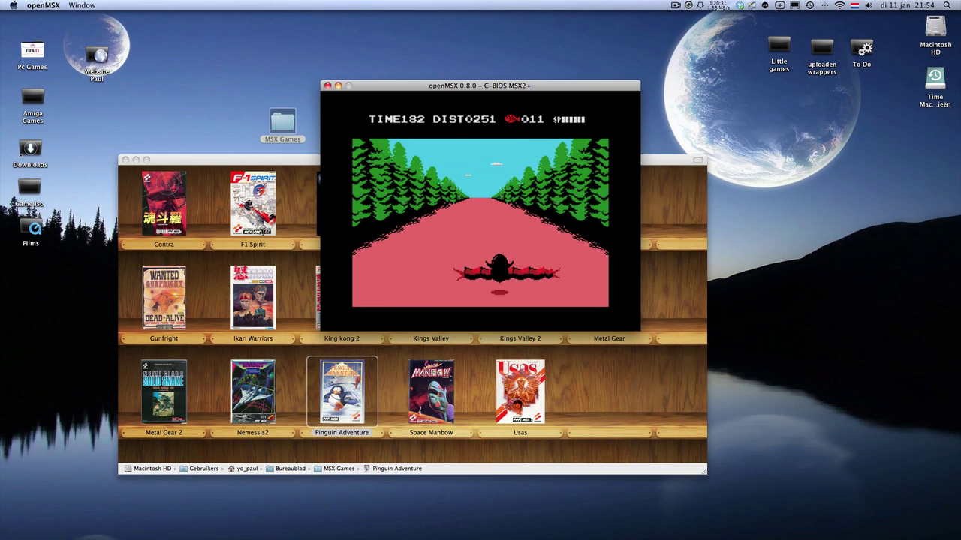
key(Left)
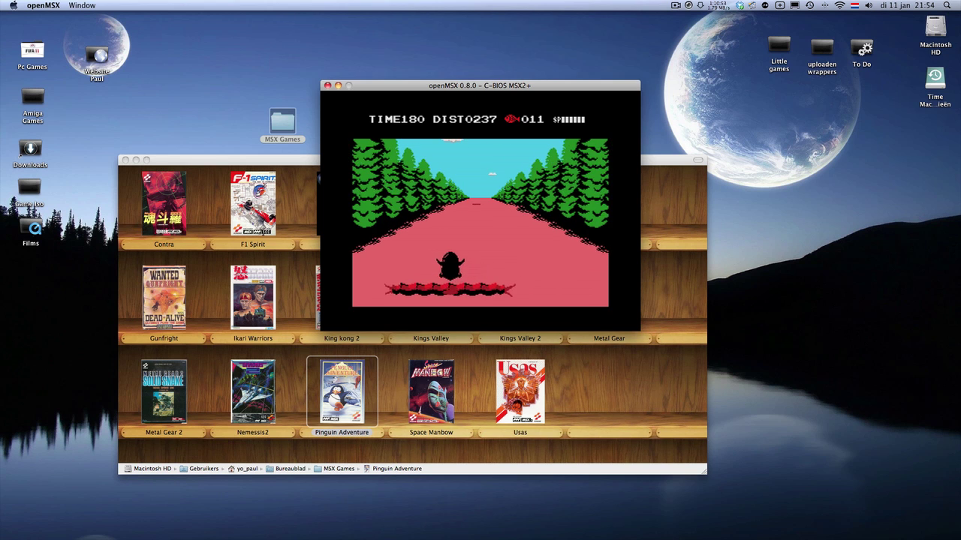
key(Right)
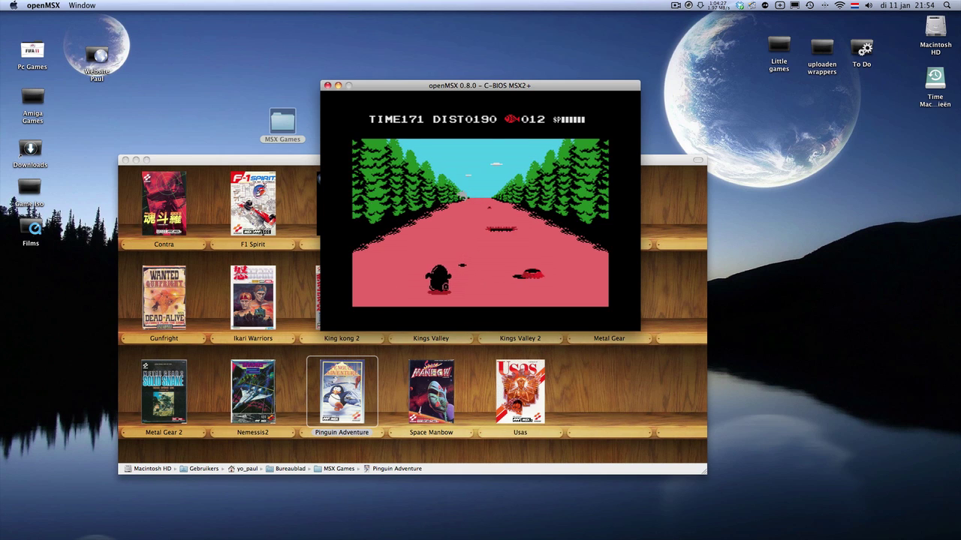
key(Right)
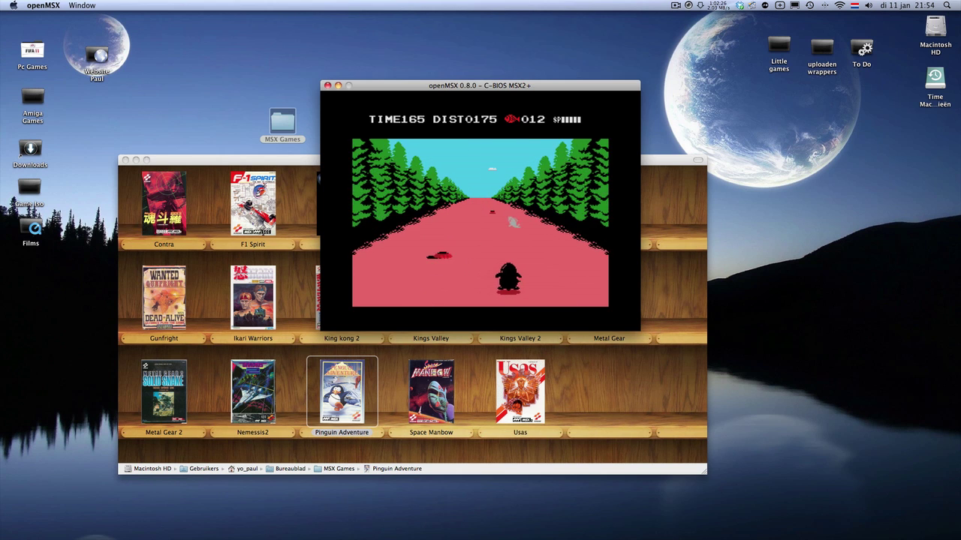
key(Left)
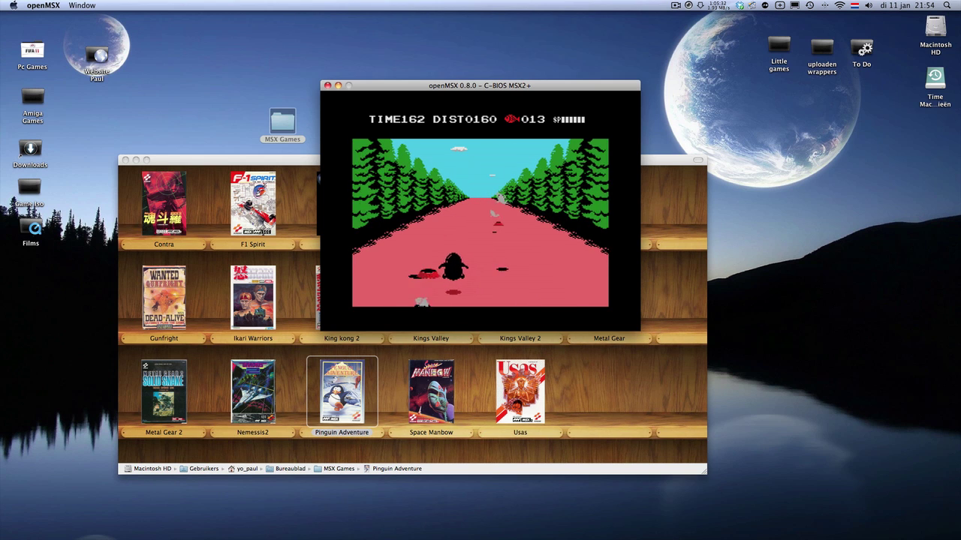
key(Left)
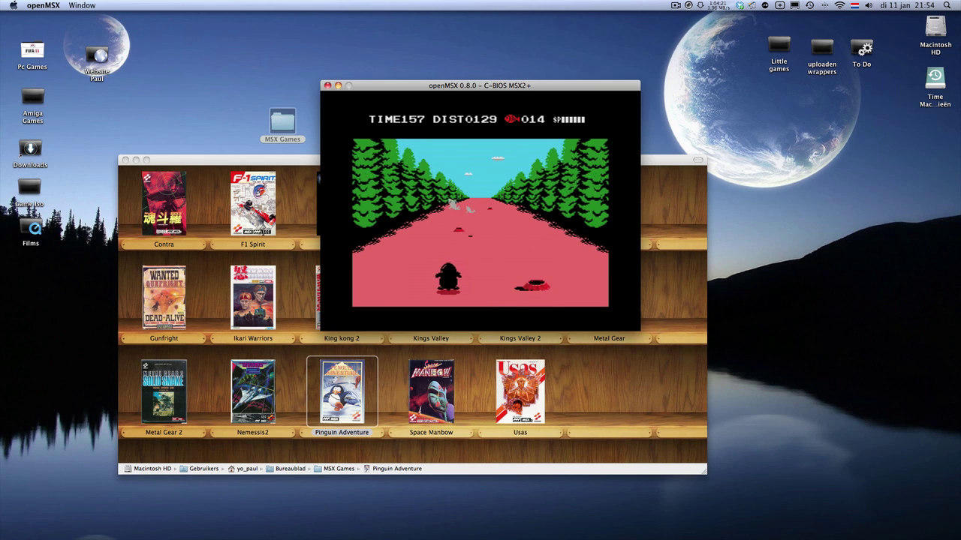
key(Right)
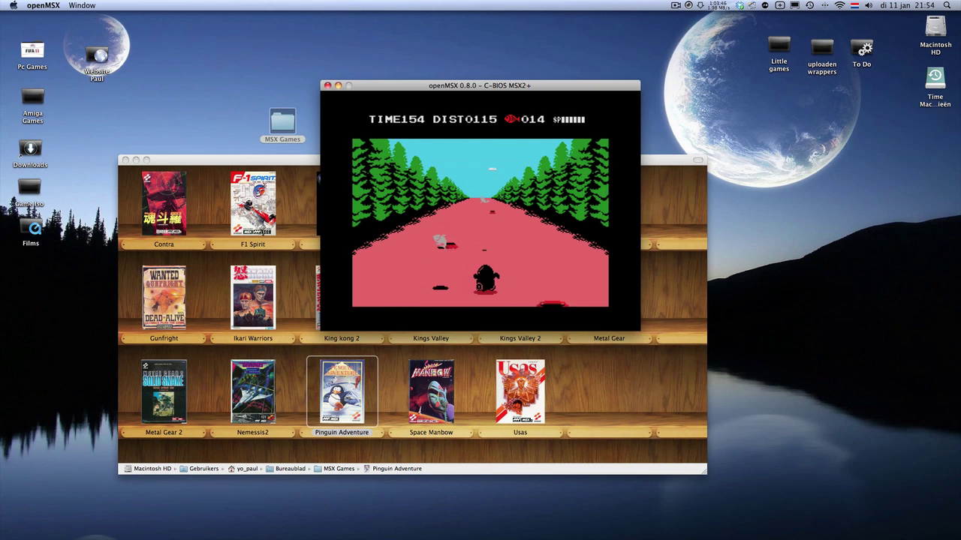
key(Right)
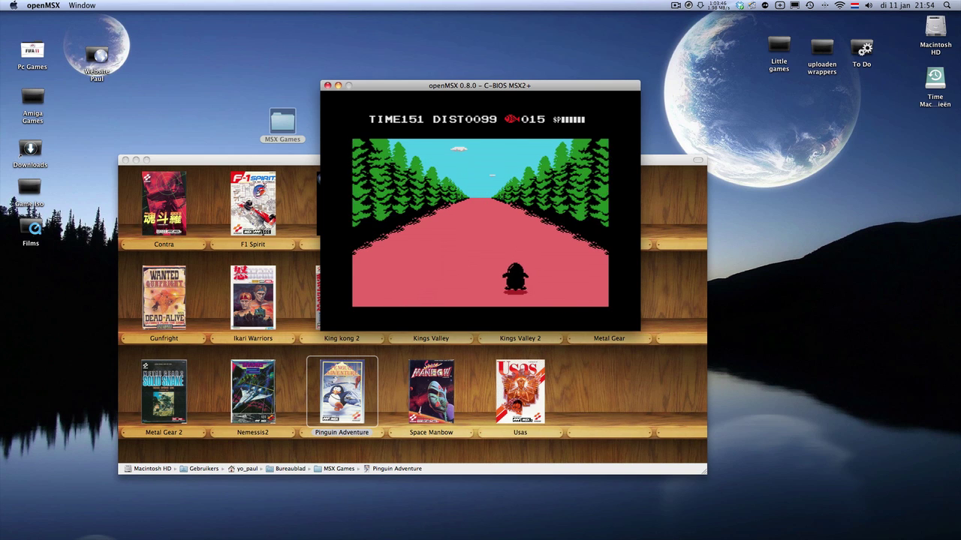
key(Left)
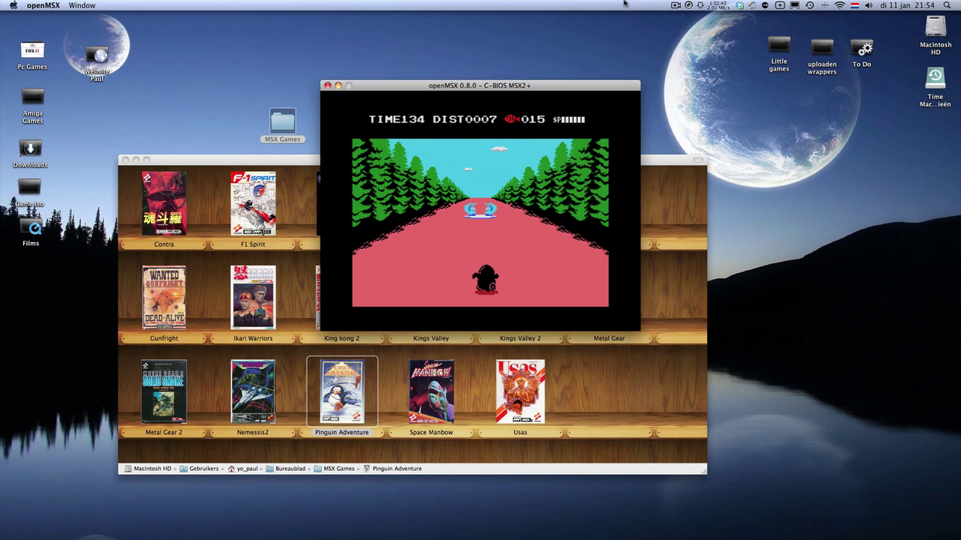
click(677, 5)
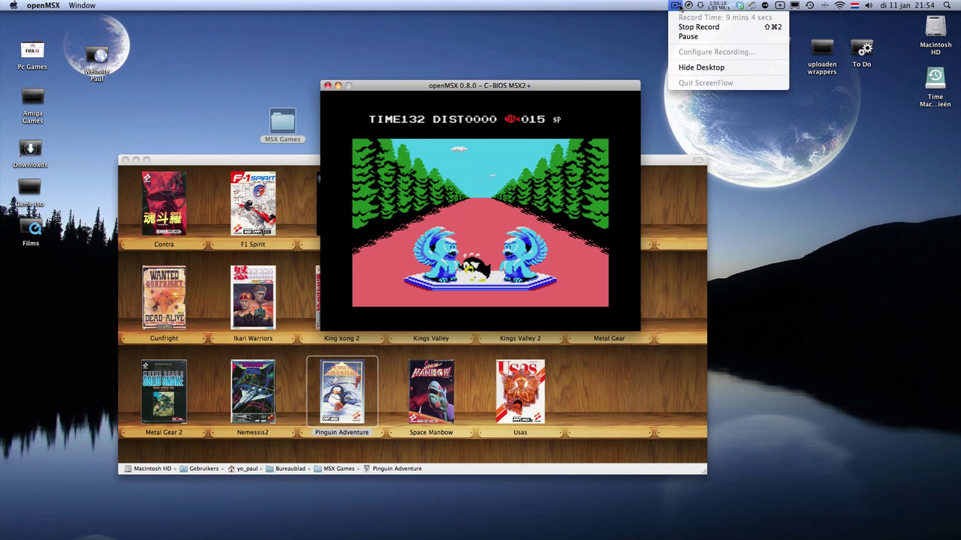
click(688, 36)
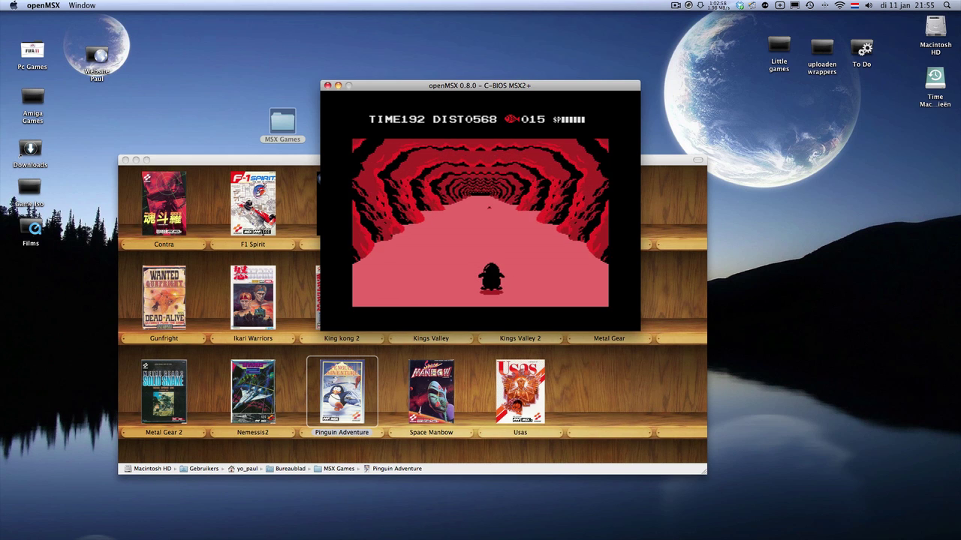
Steer the penguin through the red cave in Penguin Adventure, catching fish and jumping over or avoiding the crevices and holes.
key(Left)
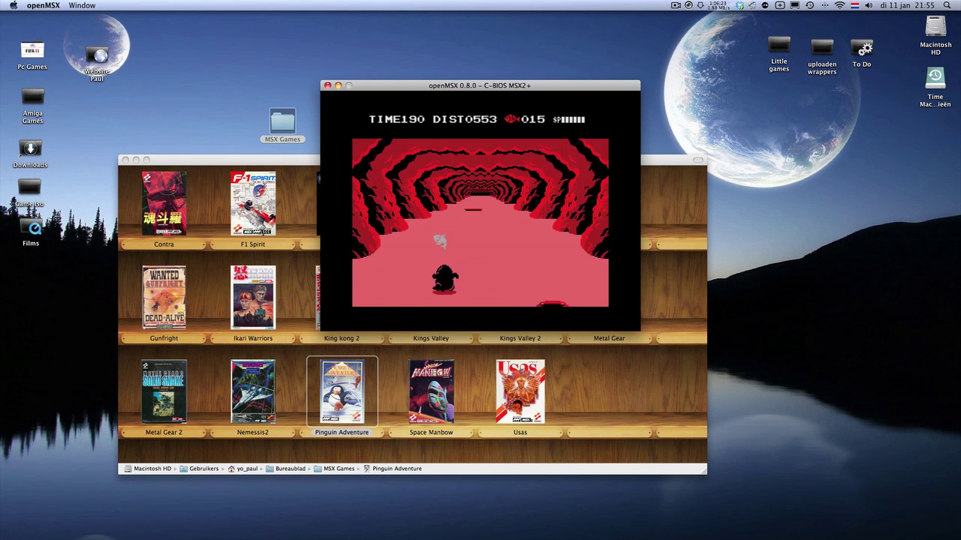
key(space)
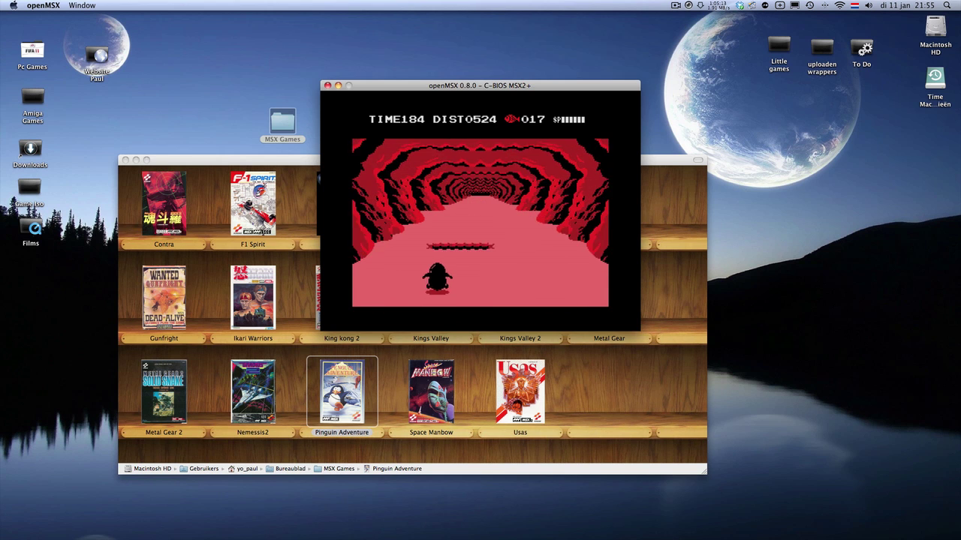
key(space)
key(Right)
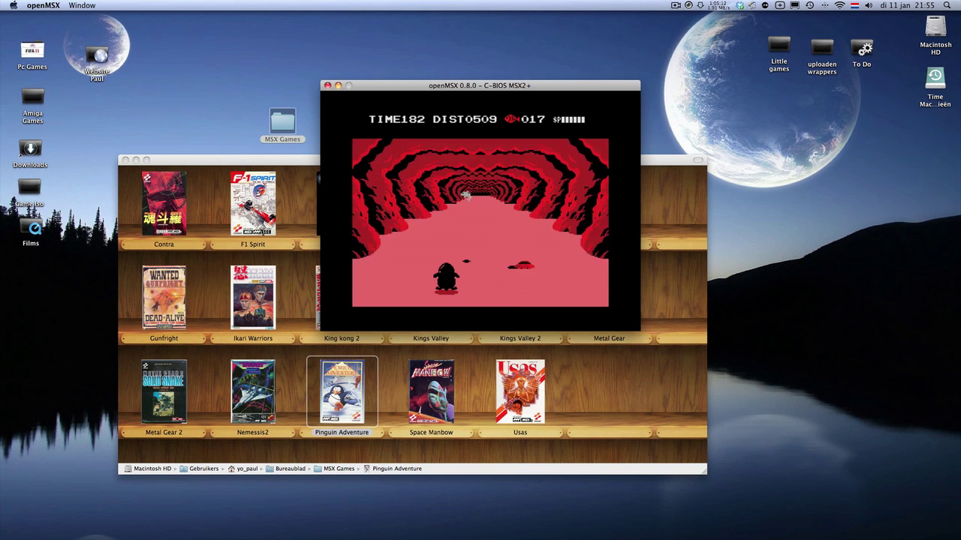
key(Right)
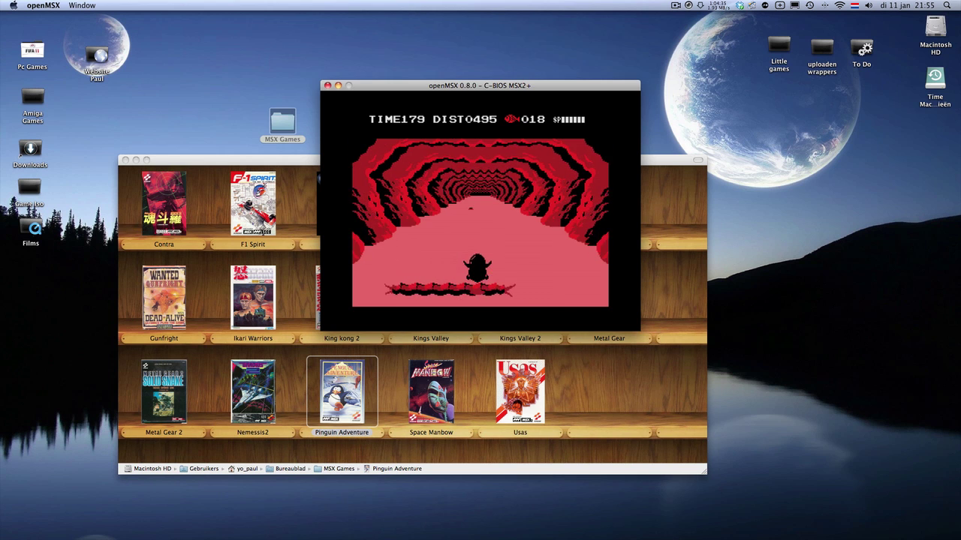
key(Right)
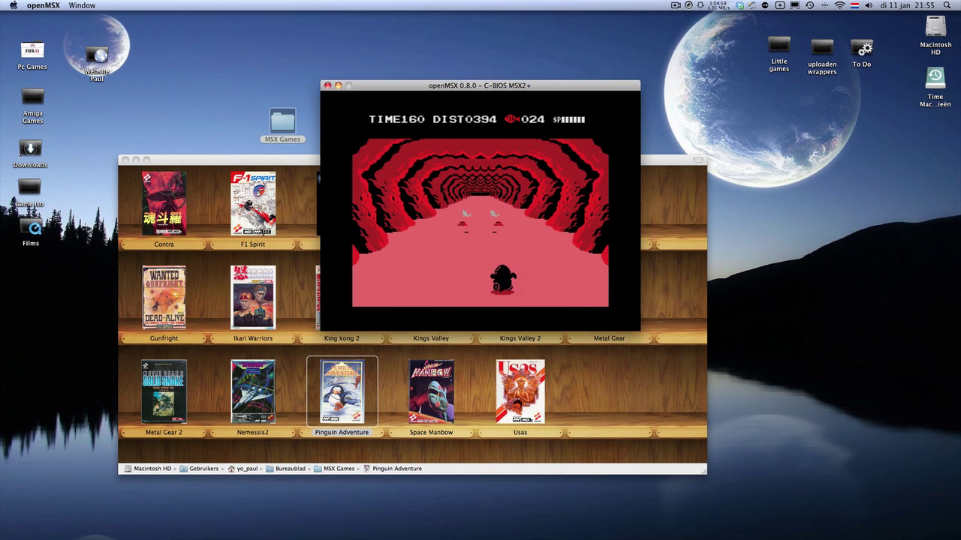
key(Left)
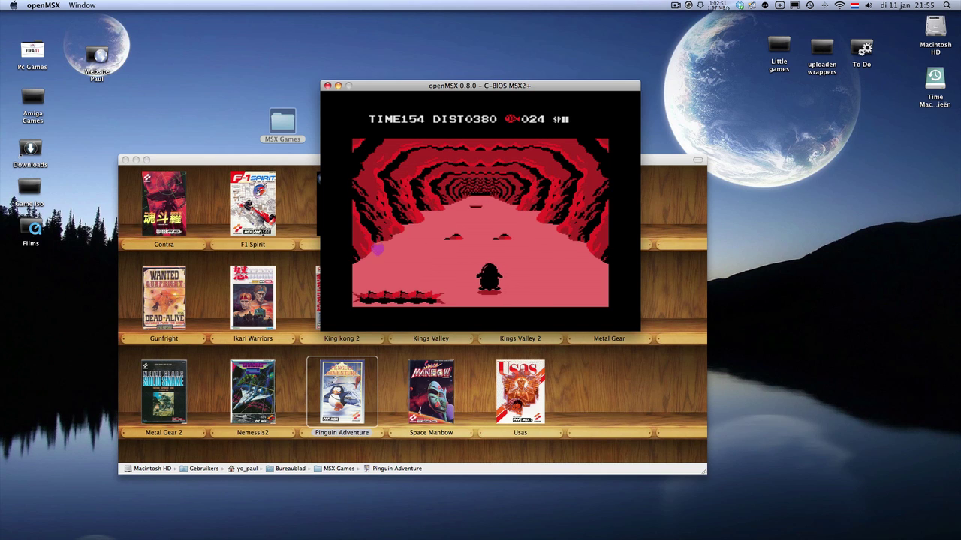
key(Left)
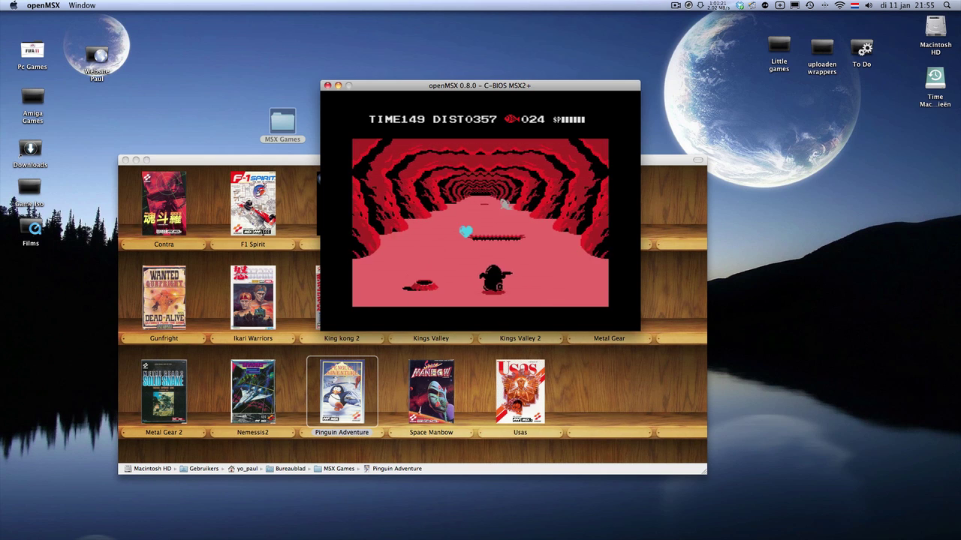
key(space)
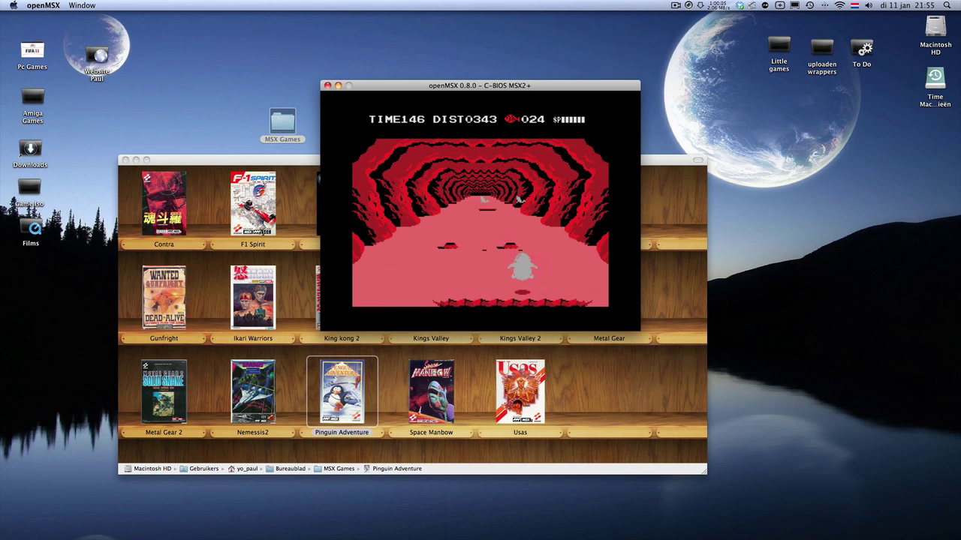
key(space)
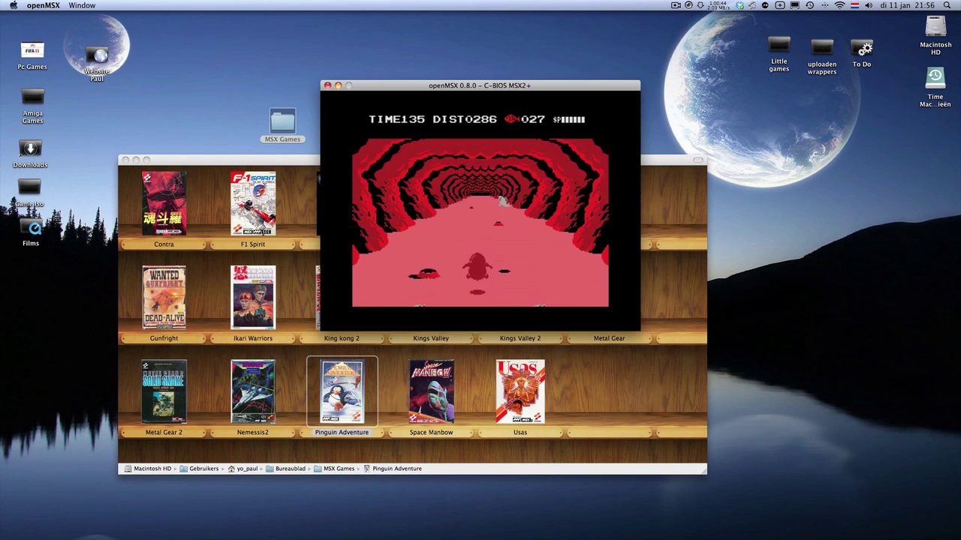
key(Left)
key(Left)
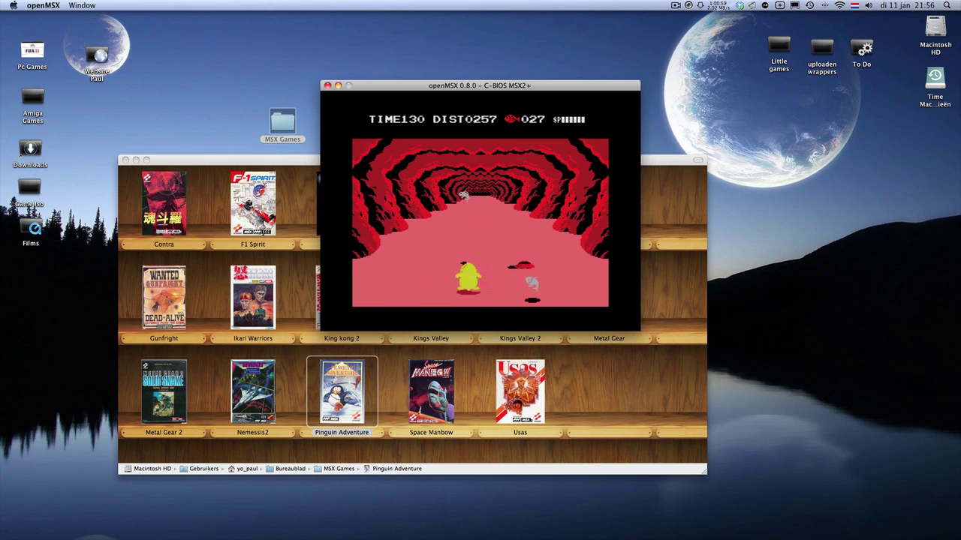
key(Right)
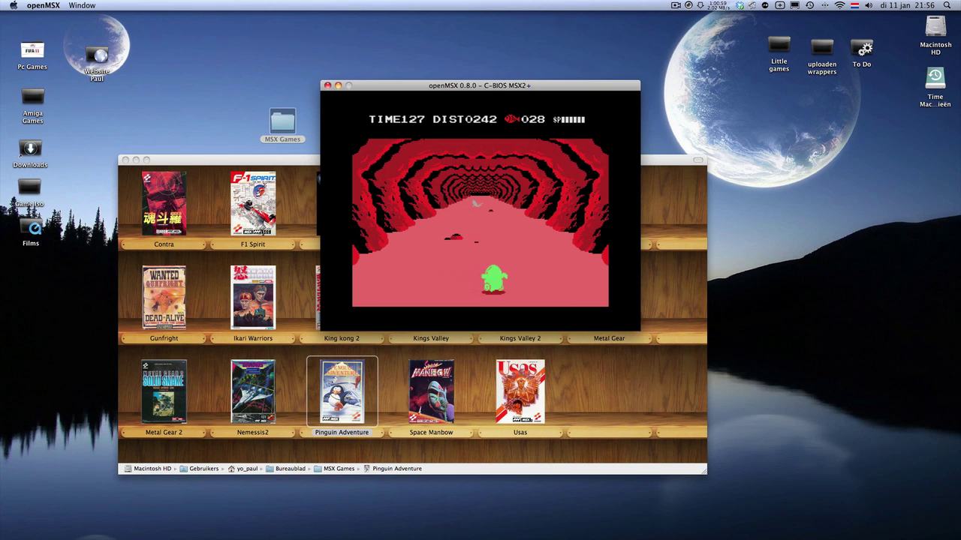
key(Left)
key(Right)
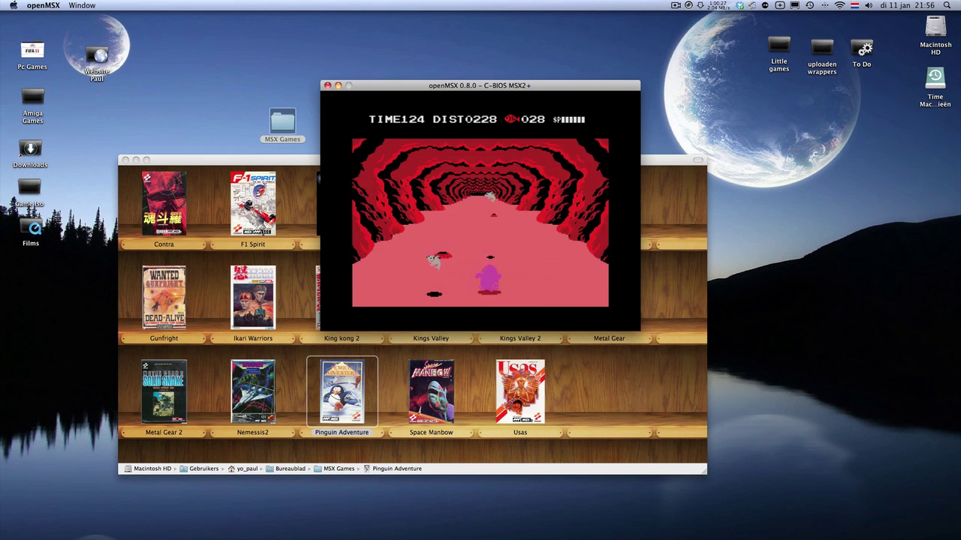
key(space)
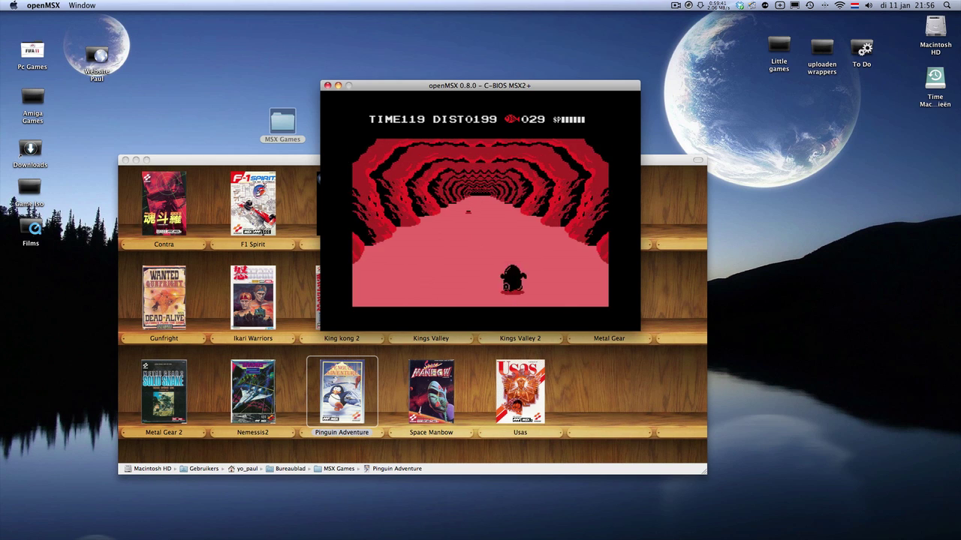
key(Left)
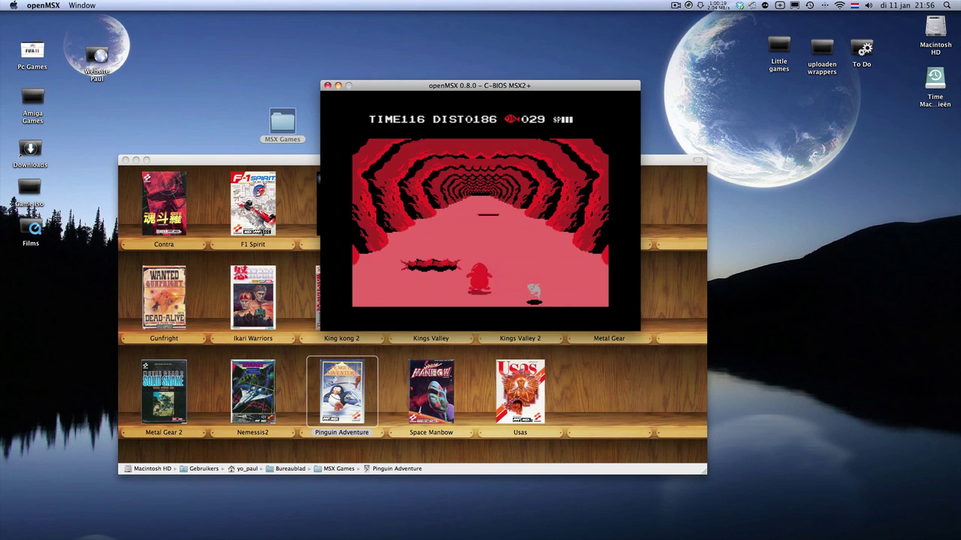
key(Right)
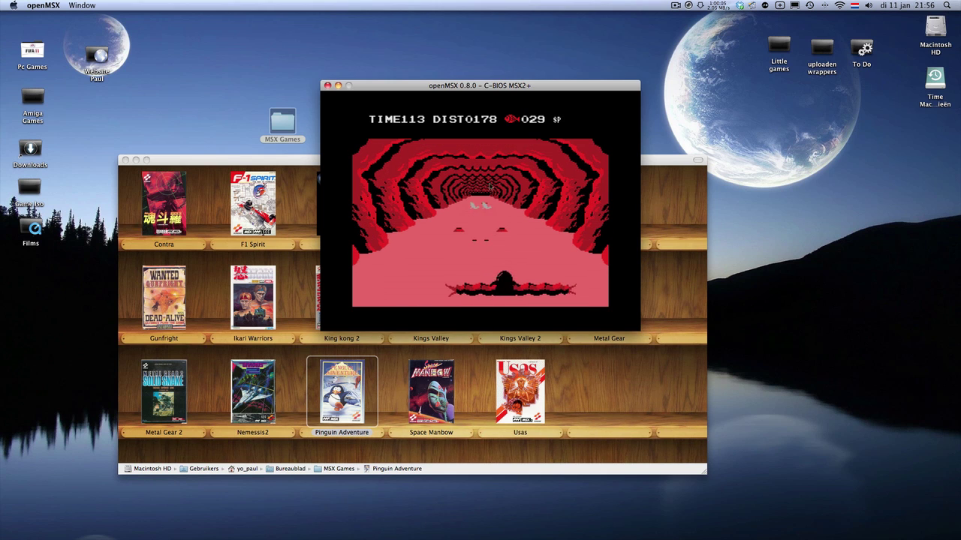
Quit Penguin Adventure and launch Kings Valley 2 from the MSX Games folder.
key(super+q)
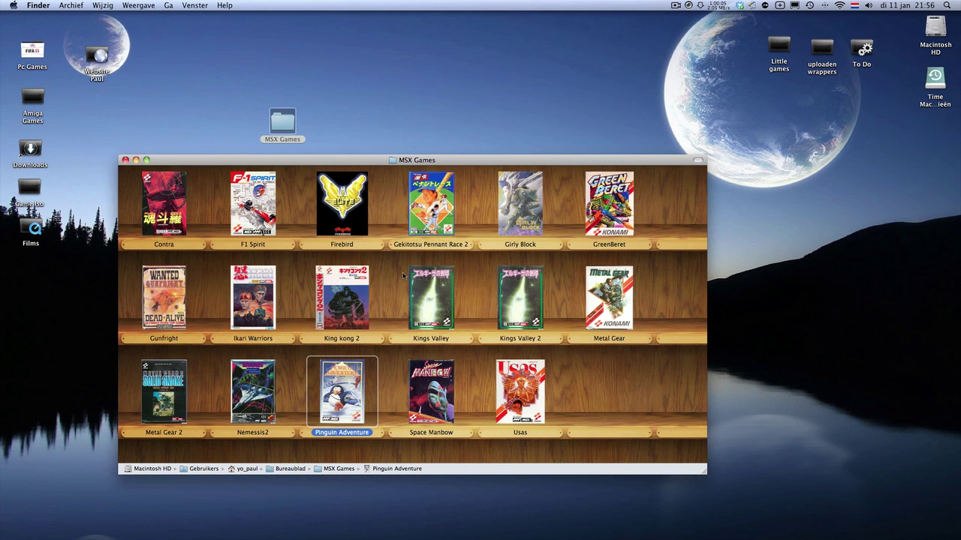
click(528, 296)
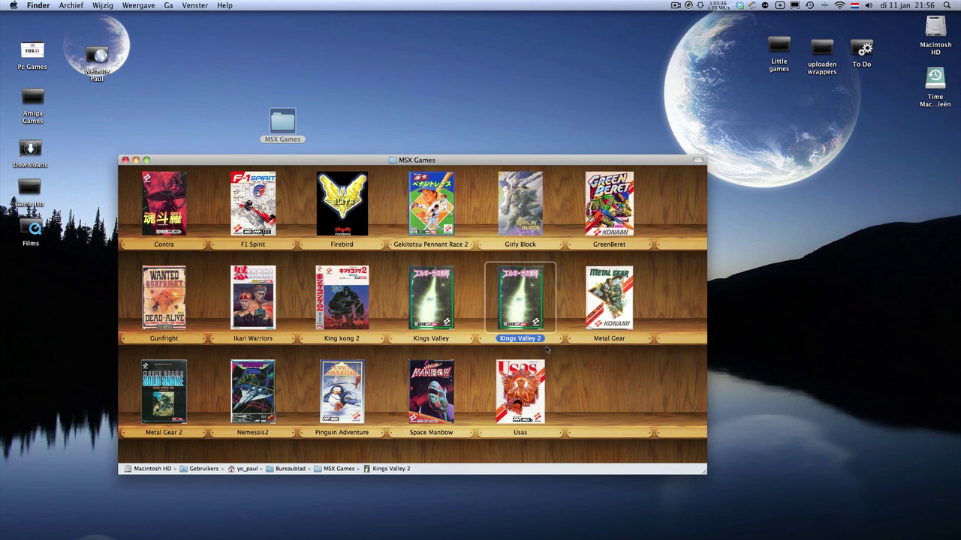
key(super+o)
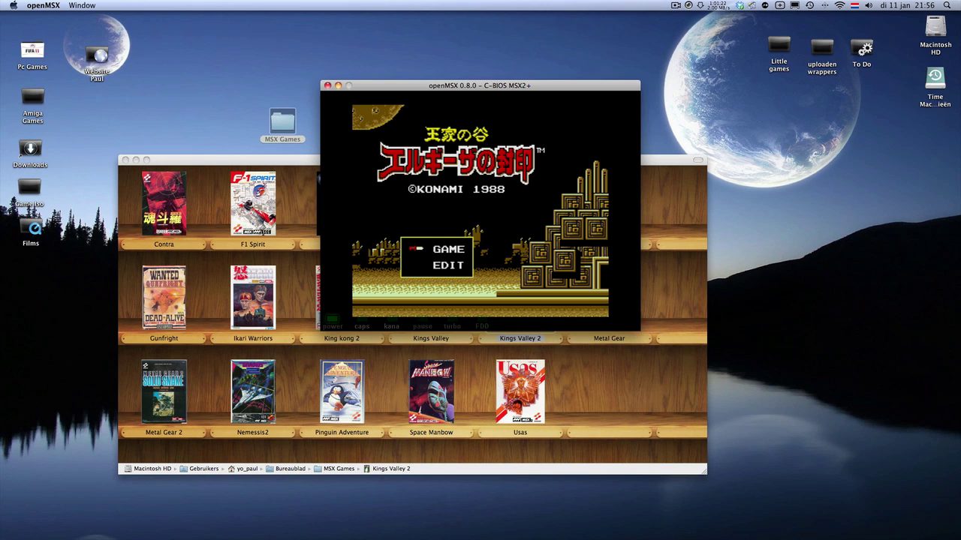
Start a normal game in Kings Valley 2 and guide the explorer through stage 01, climbing the middle ladder to collect a gold orb.
key(space)
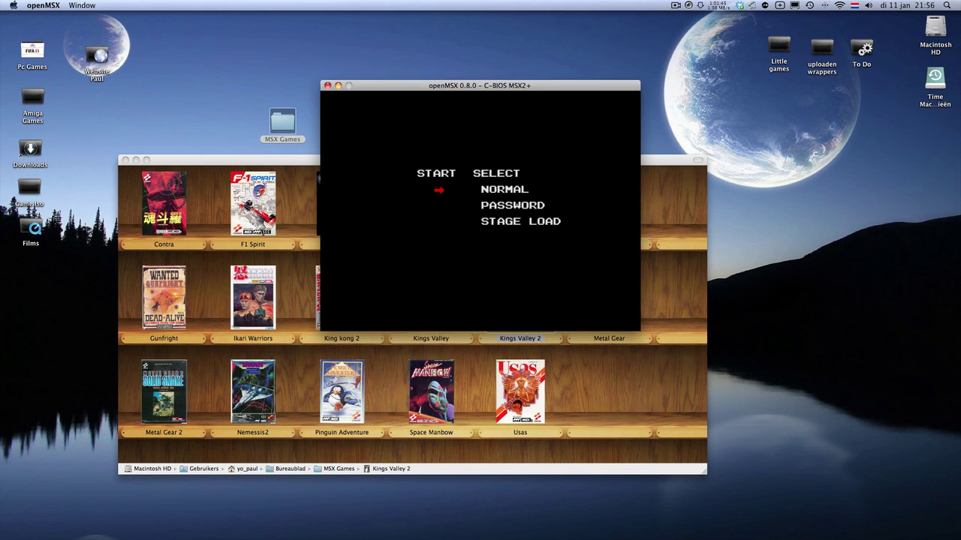
key(space)
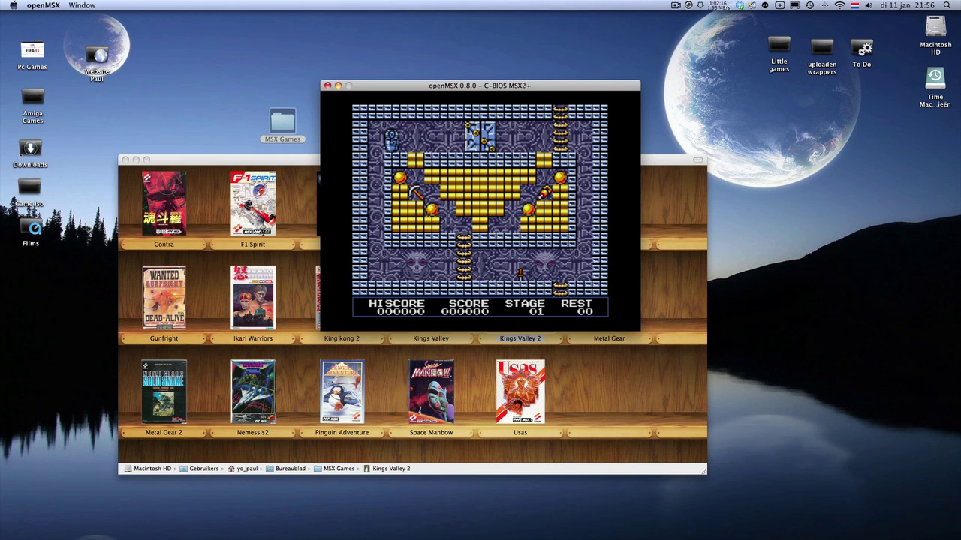
key(Right)
key(Left)
key(Right)
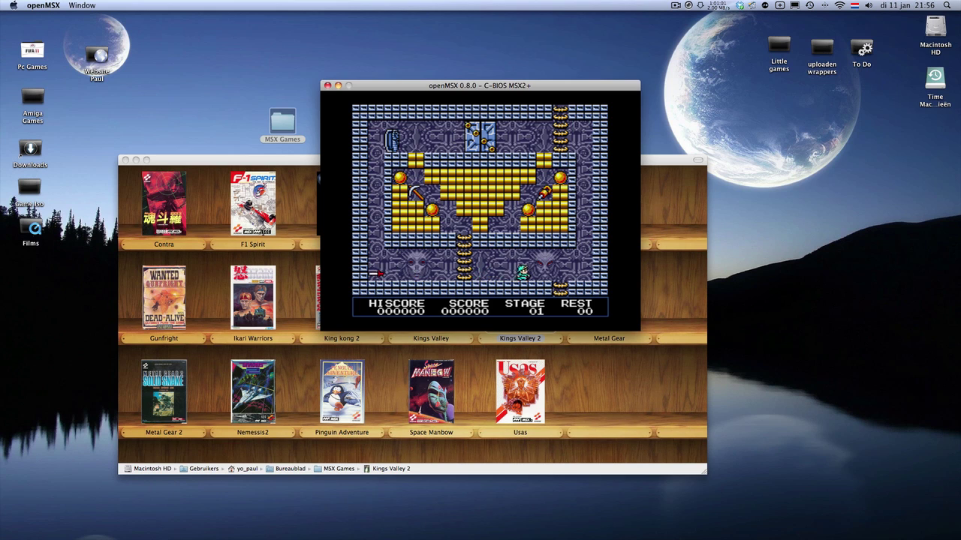
key(Left)
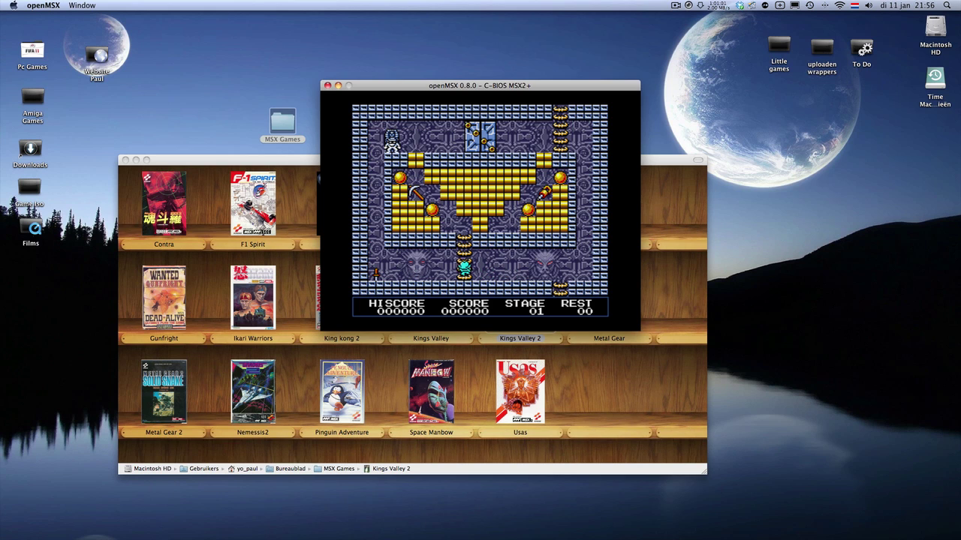
key(Up)
key(Left)
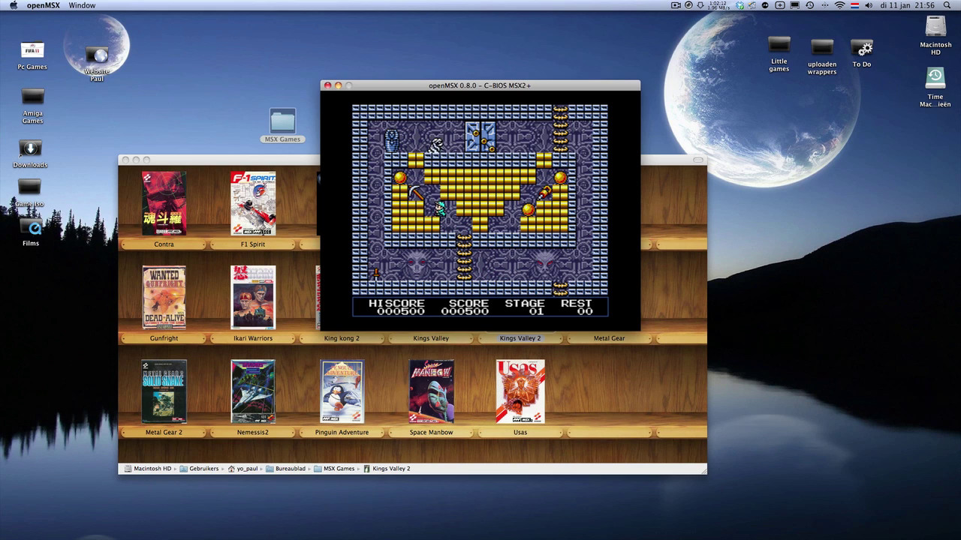
key(Right)
key(Down)
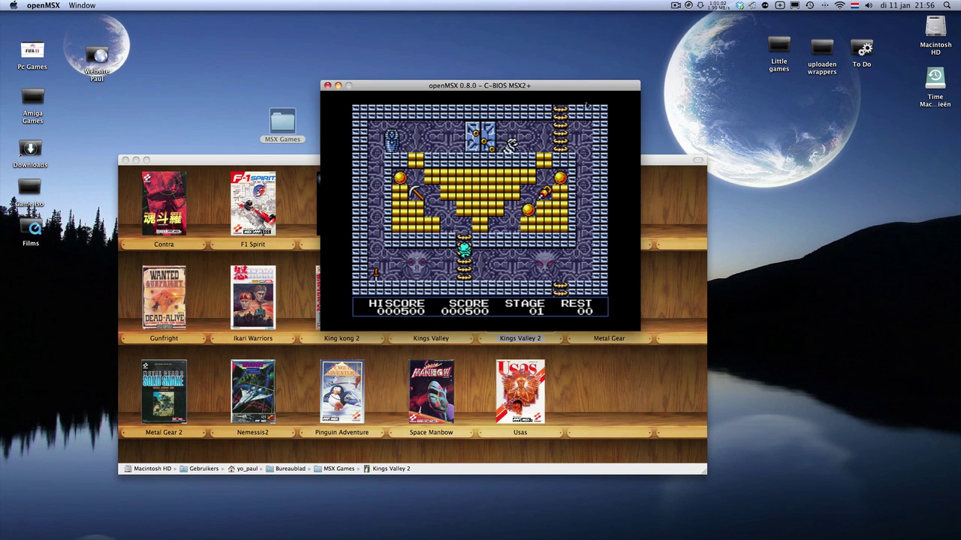
Close Kings Valley 2 and launch Gekitotsu Pennant Race 2 from the MSX Games folder.
click(327, 85)
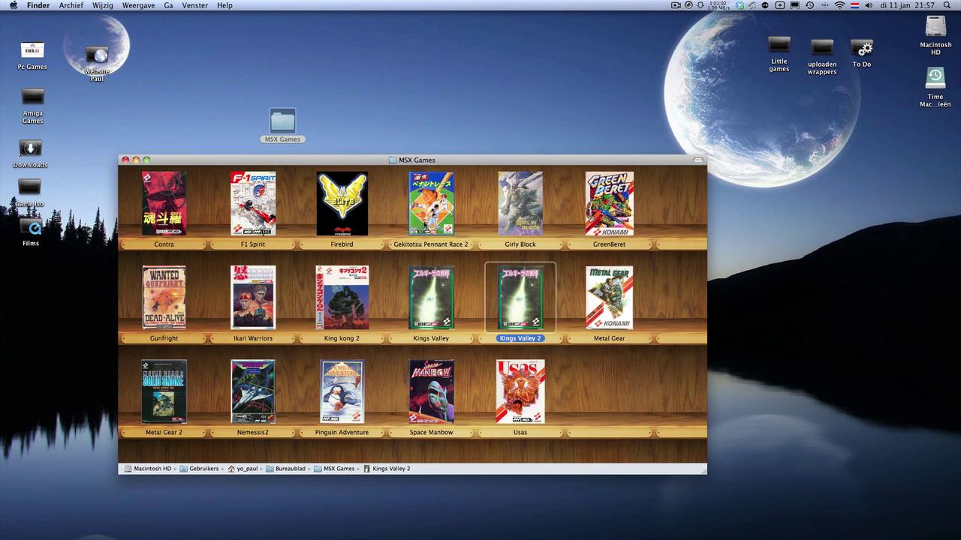
double_click(425, 217)
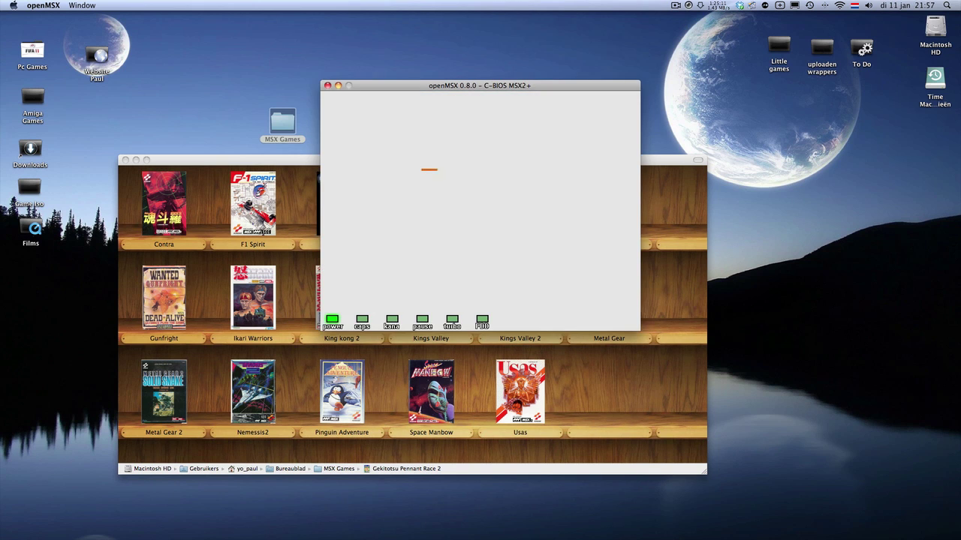
click(676, 5)
click(676, 5)
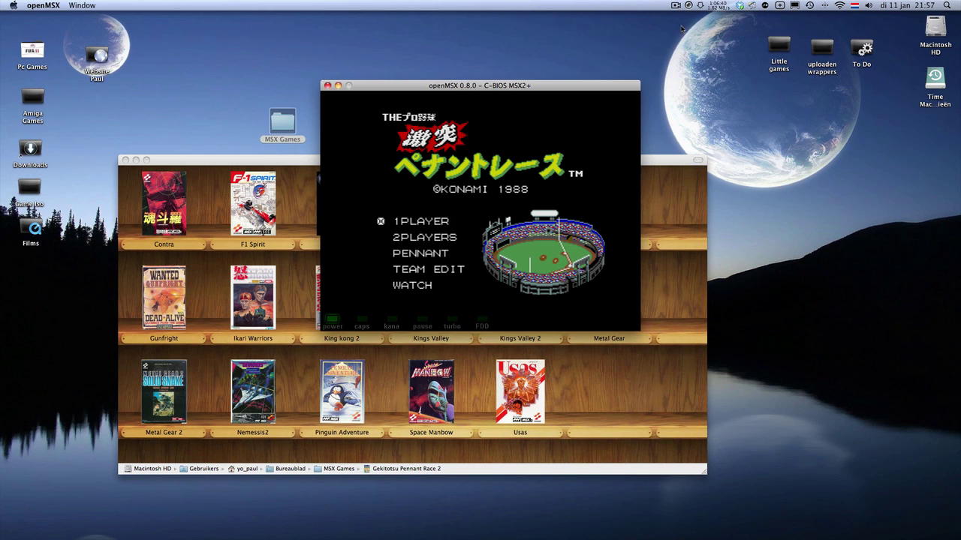
Start a one-player baseball game as Flyers against Riders with the given line-up, and bat against the pitcher.
key(space)
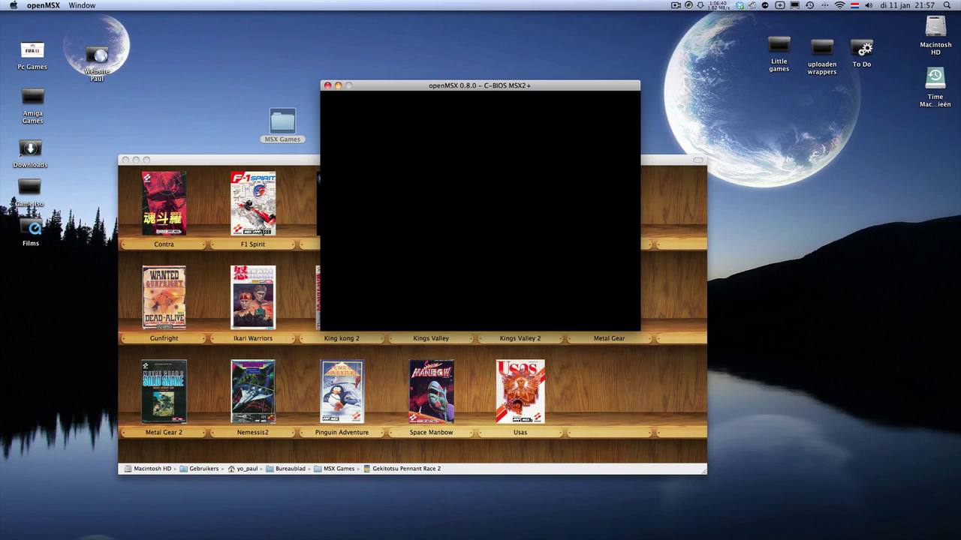
key(space)
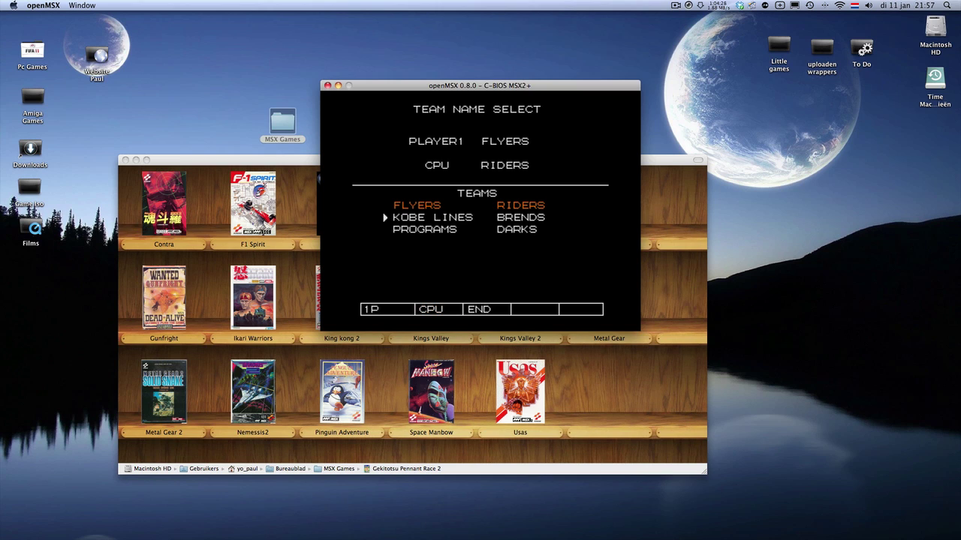
key(space)
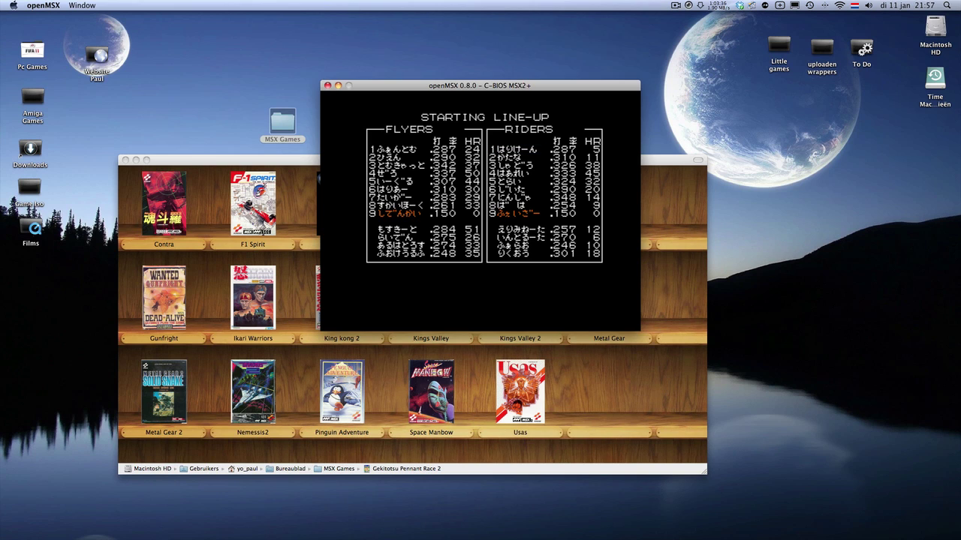
key(space)
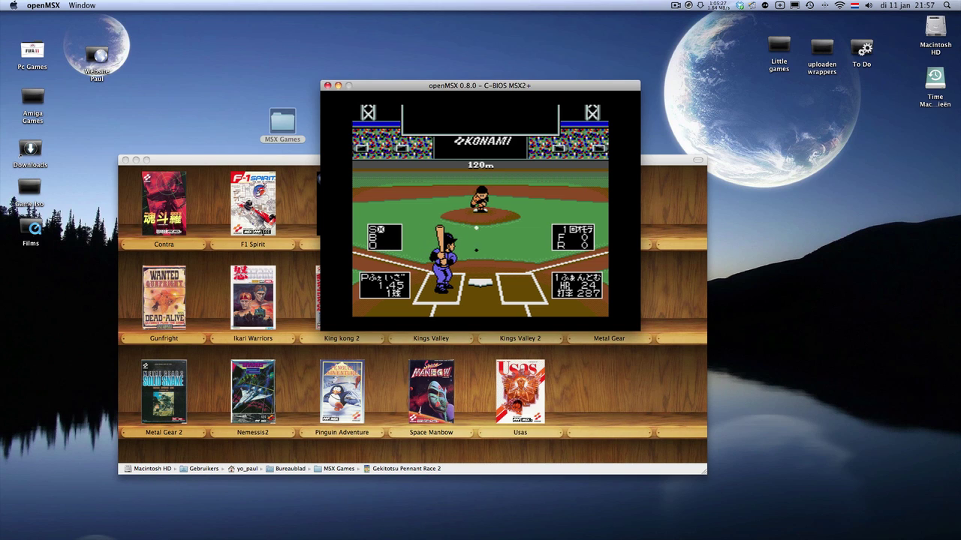
key(space)
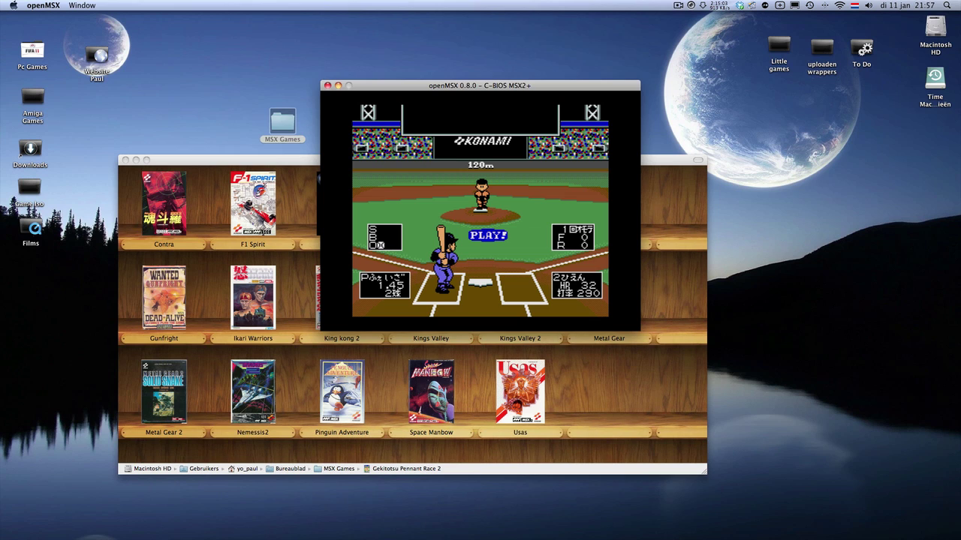
key(Left)
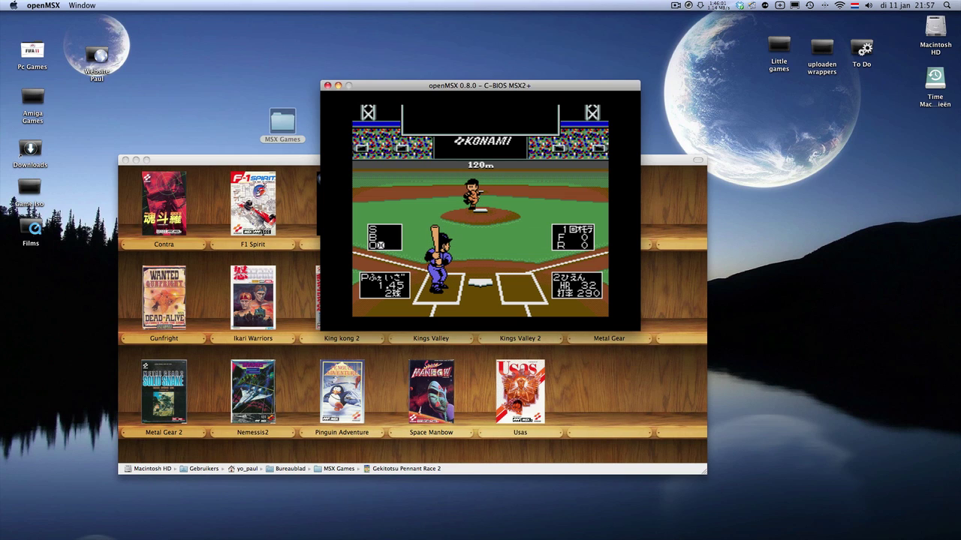
Play on at bat in Gekitotsu Pennant Race 2, quit the game and clear the selection in the MSX Games folder.
key(space)
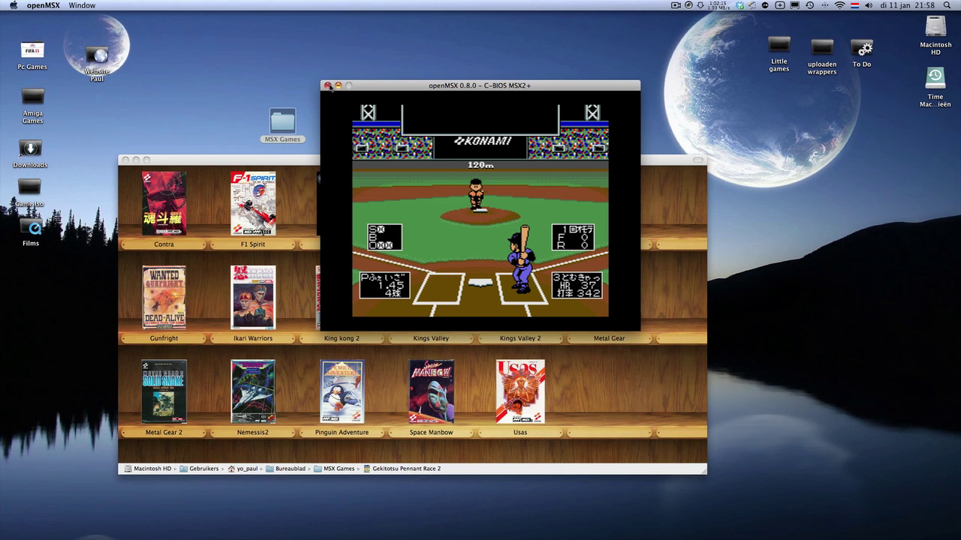
key(super+q)
click(677, 7)
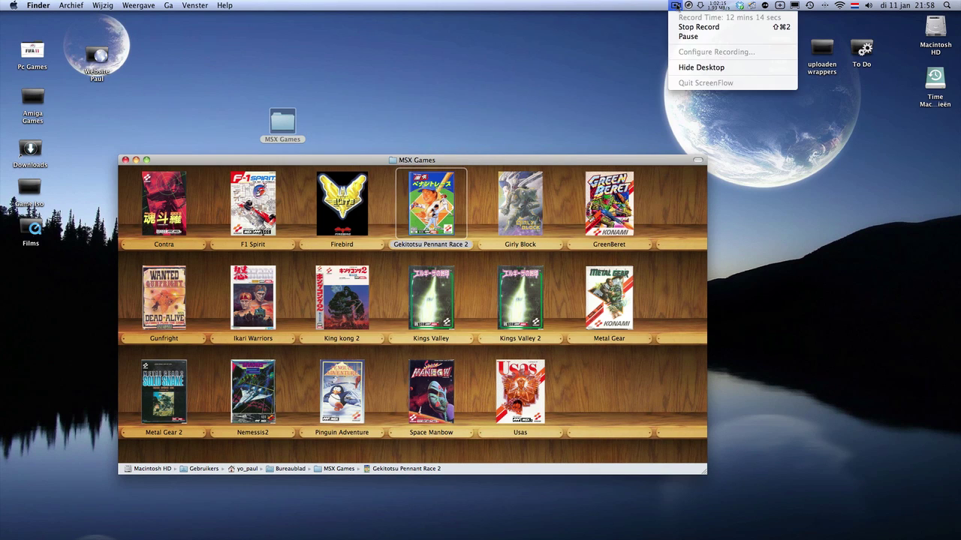
click(680, 28)
click(612, 403)
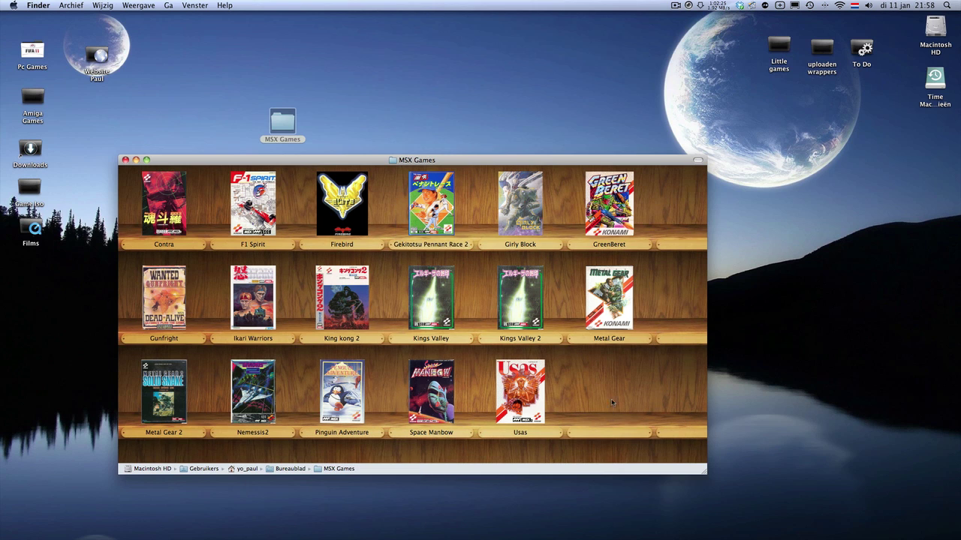
Launch Metal Gear from the MSX Games folder, start the game and check the transceiver call before returning to play.
click(609, 314)
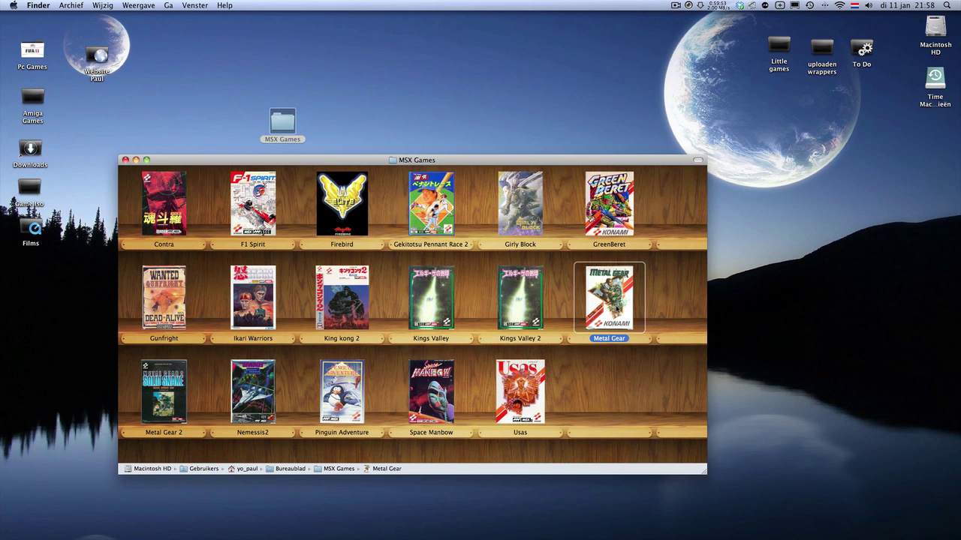
double_click(622, 302)
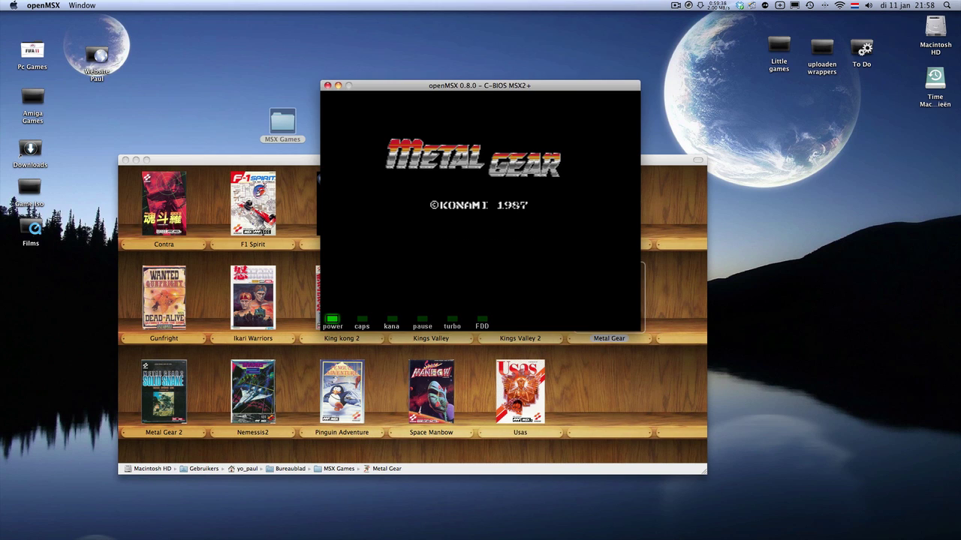
key(space)
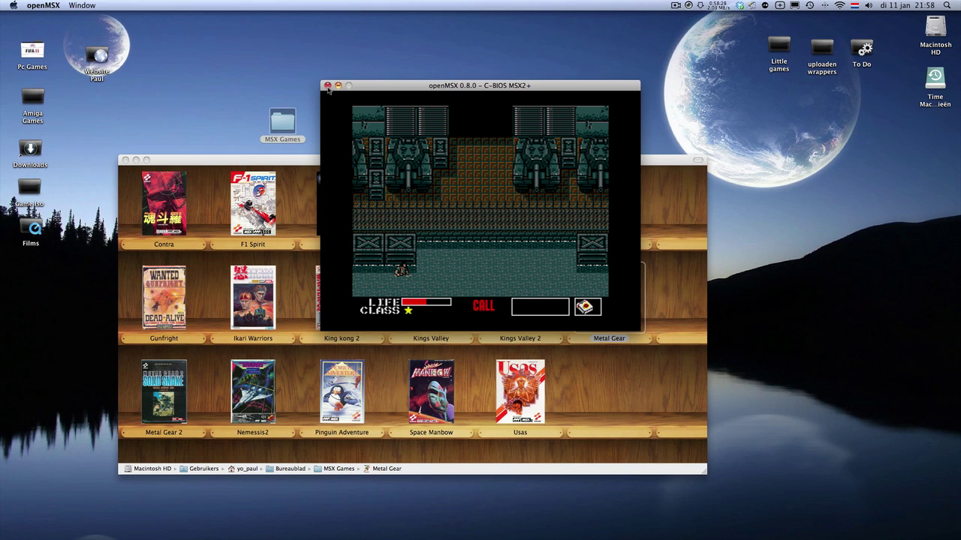
key(F4)
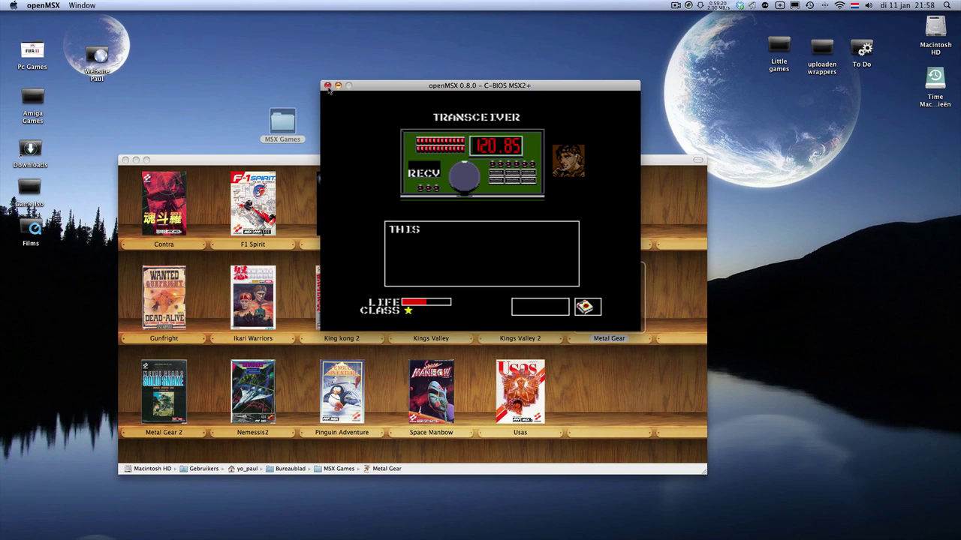
key(F4)
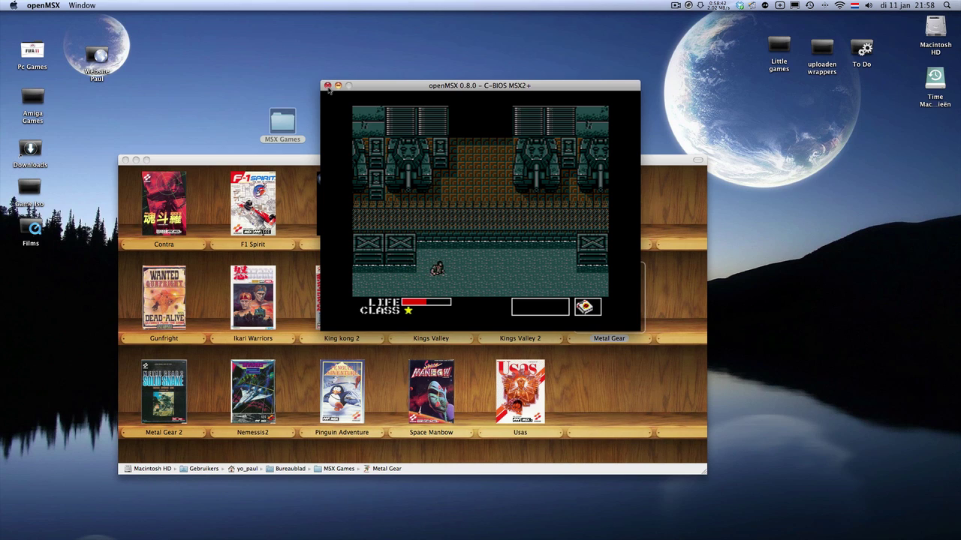
Walk the Metal Gear soldier right past the crates and up toward the tanks, and close the game.
key(Right)
key(Up)
key(Up)
key(Up)
click(328, 86)
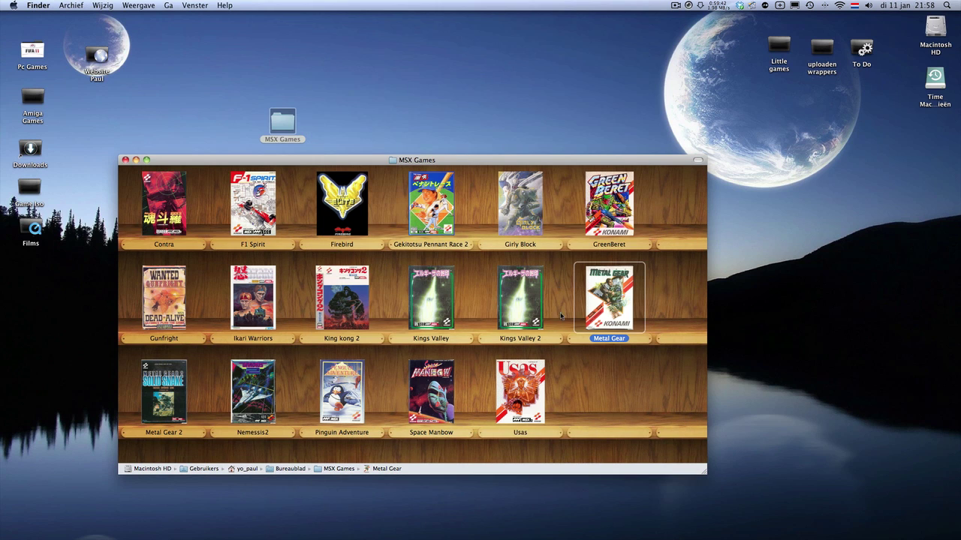
Launch Usas from the MSX Games folder, play into the first temple stage, and quit the game.
double_click(511, 392)
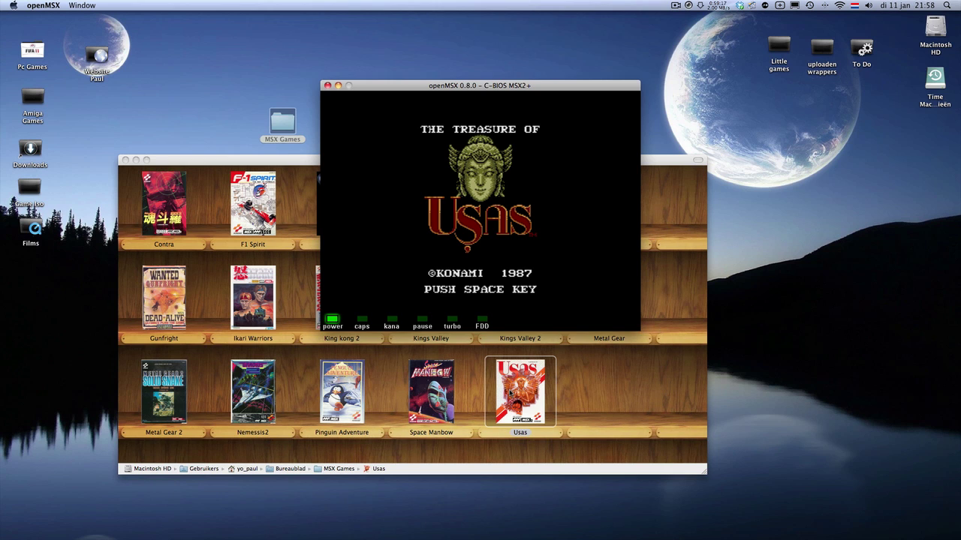
key(space)
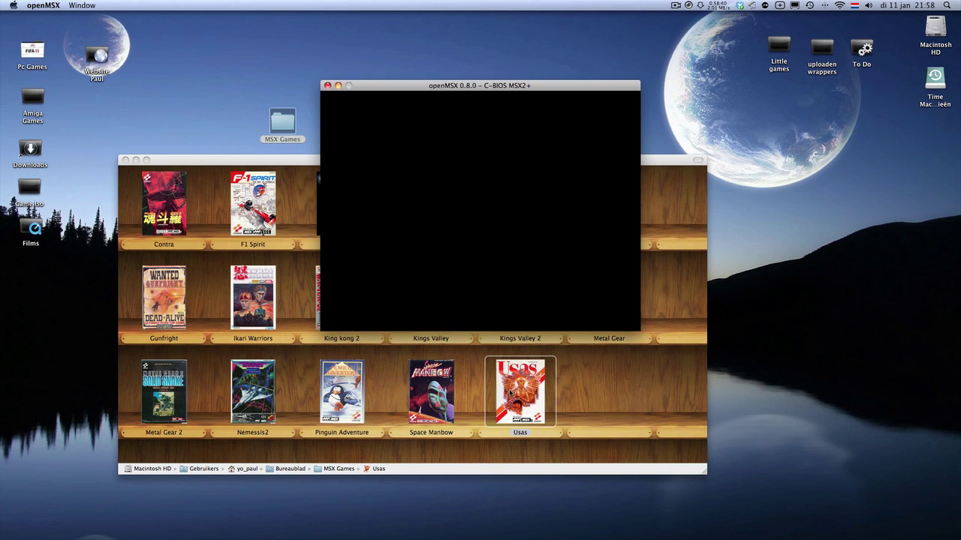
key(Right)
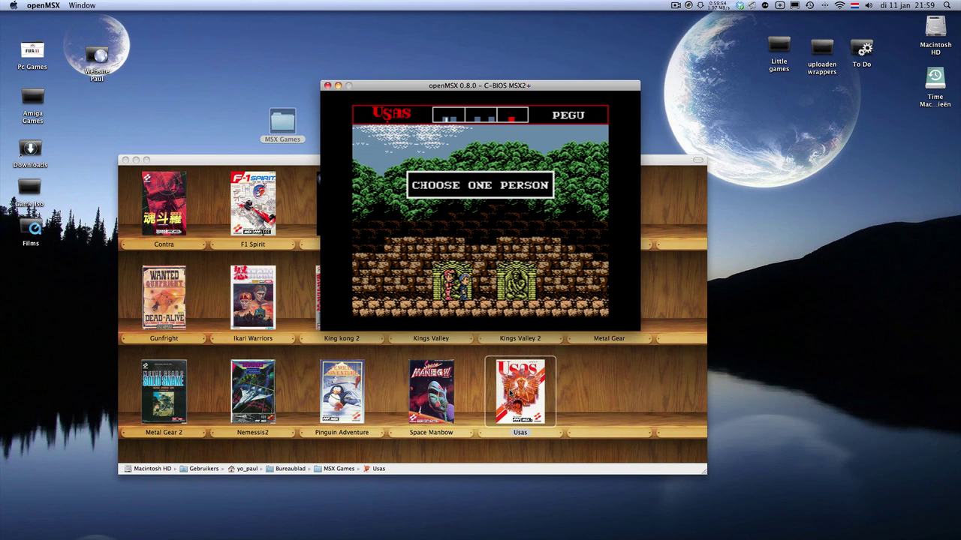
key(Right)
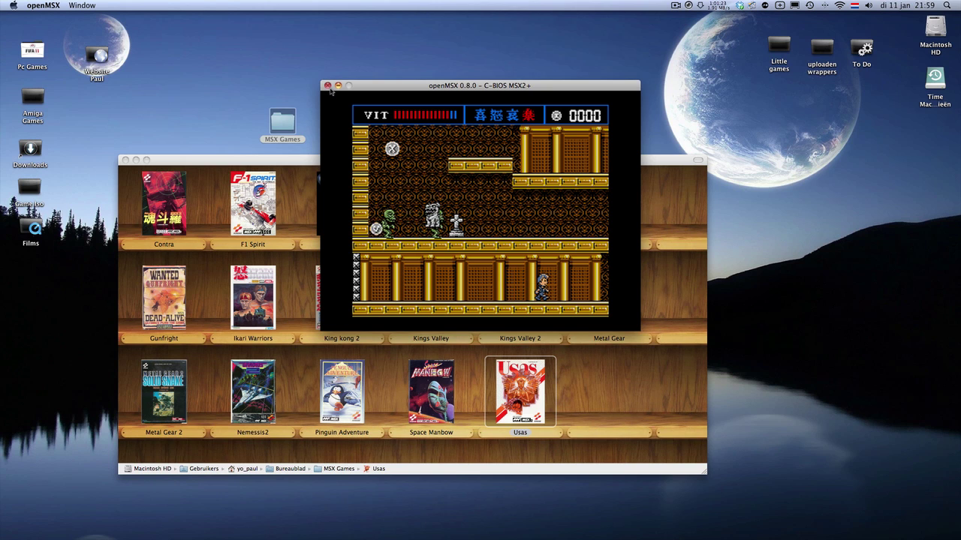
key(super+q)
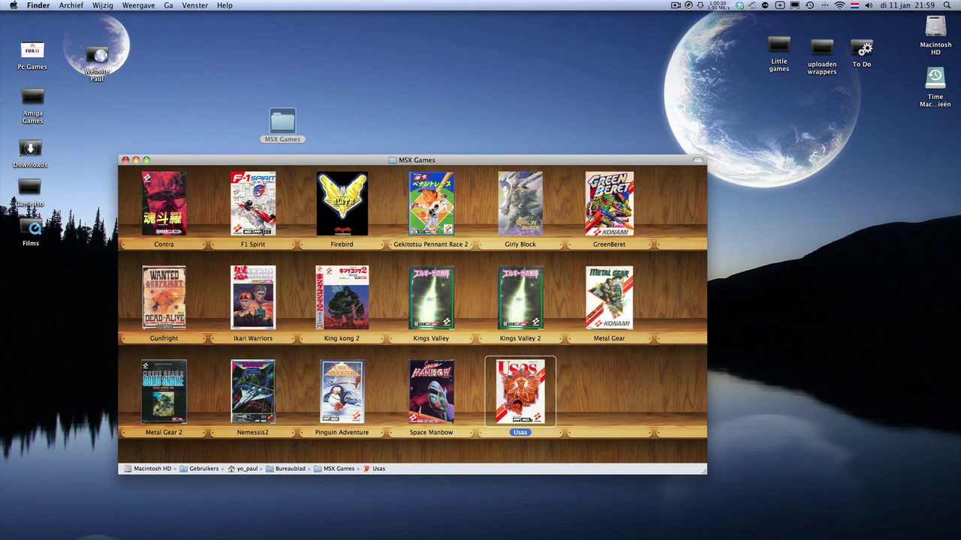
Launch King Kong 2 from the MSX Games folder and bring the emulator to the opening scene with the boat.
double_click(352, 303)
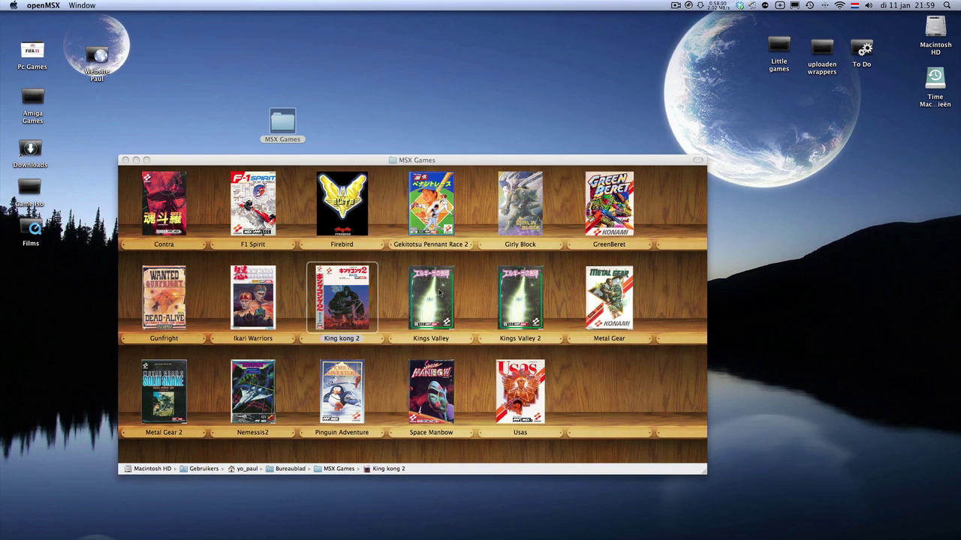
click(676, 6)
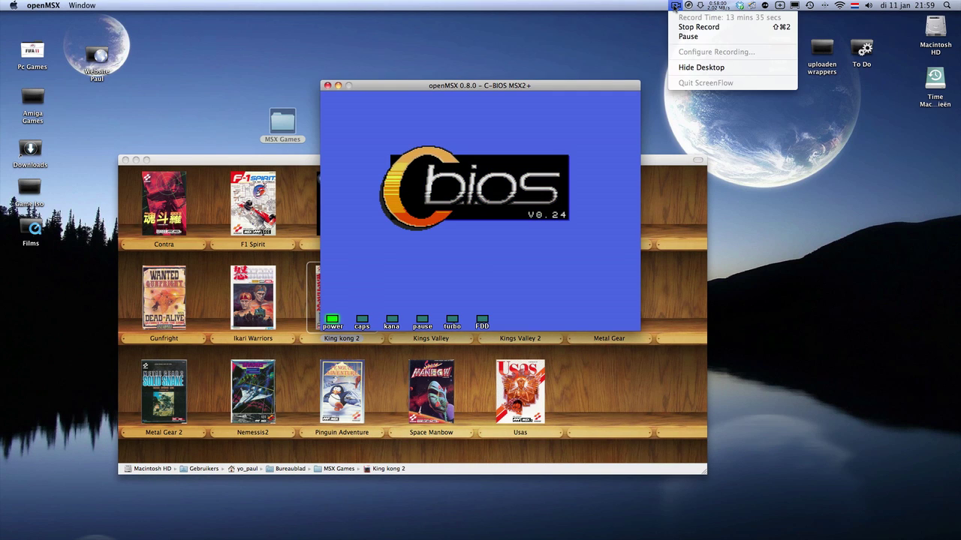
click(582, 137)
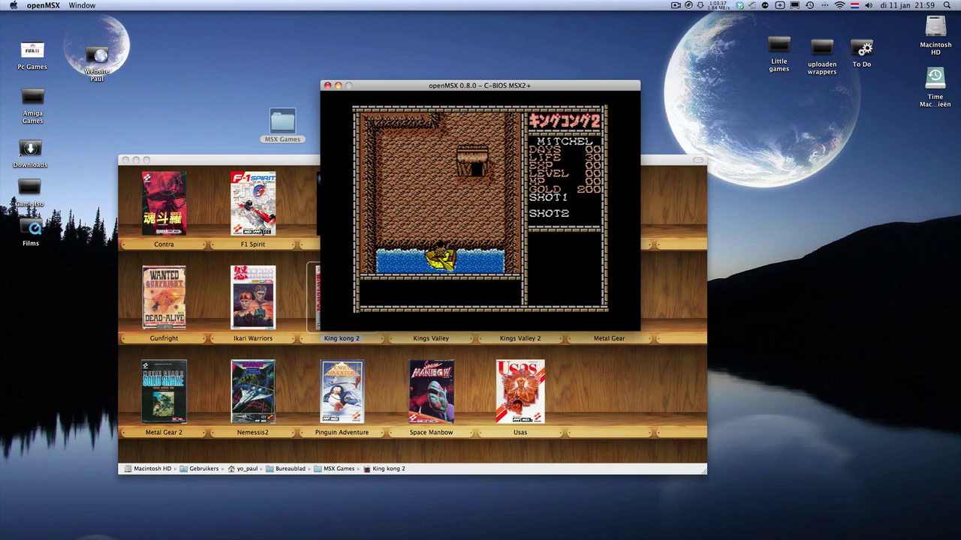
Guide Mitchel from the boat up into the hut to start the dialogue, and close King Kong 2.
key(Up)
key(Up)
key(Right)
key(Up)
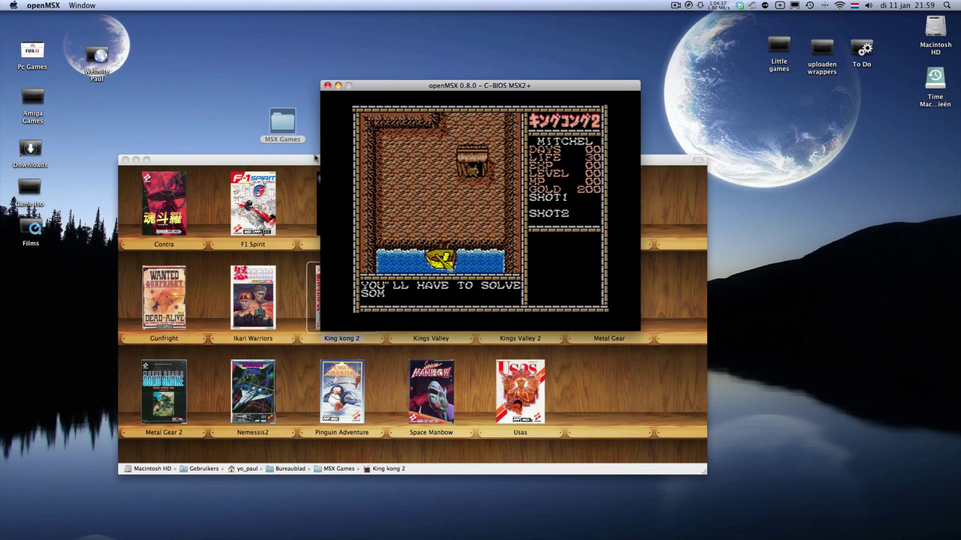
click(327, 85)
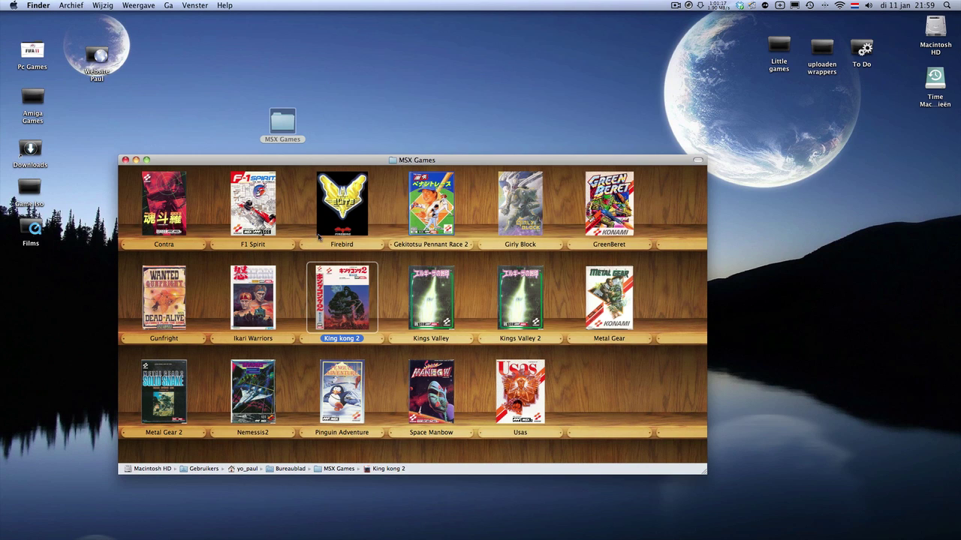
Launch F1 Spirit from the MSX Games folder and advance to the F-1 car's specification screen.
double_click(253, 203)
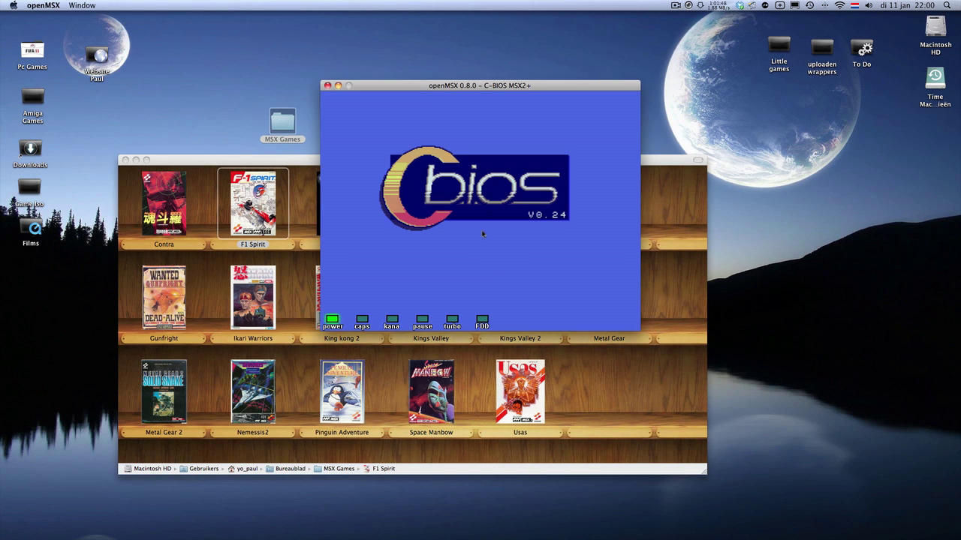
click(675, 6)
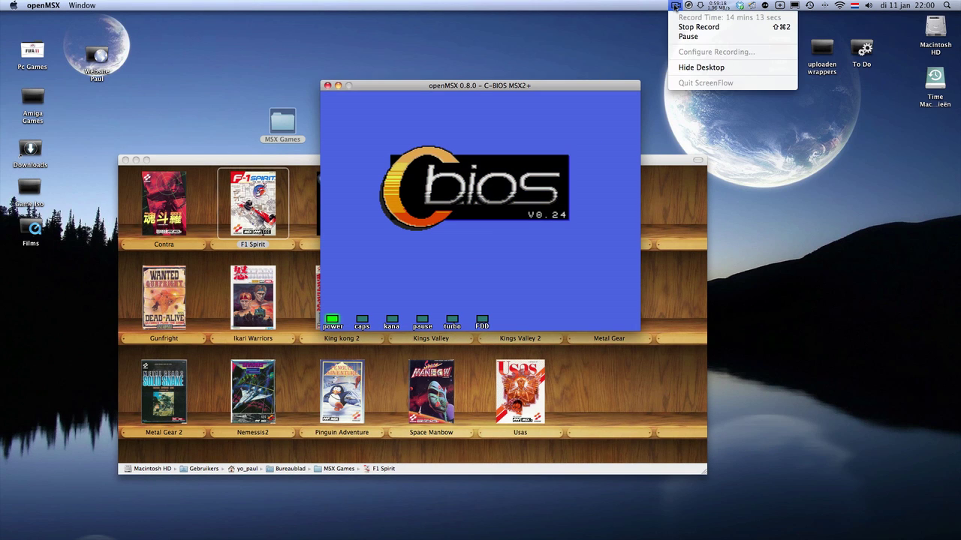
click(674, 5)
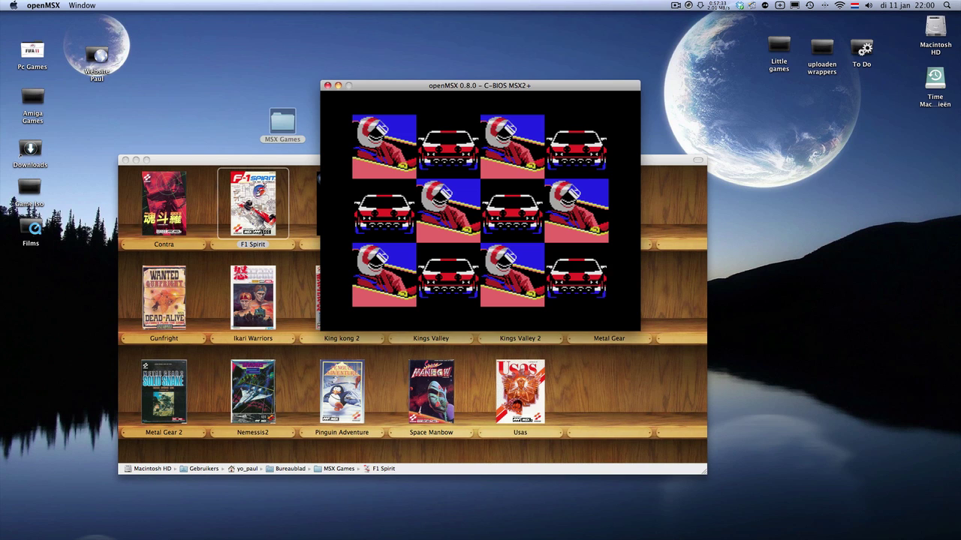
key(space)
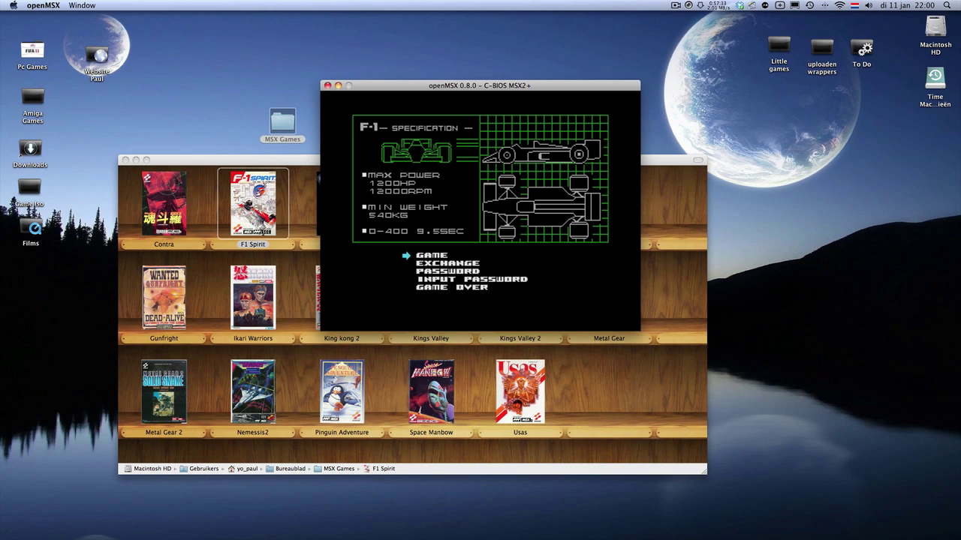
Close F1 Spirit and the MSX Games folder window, and open the screen recorder's options.
click(328, 86)
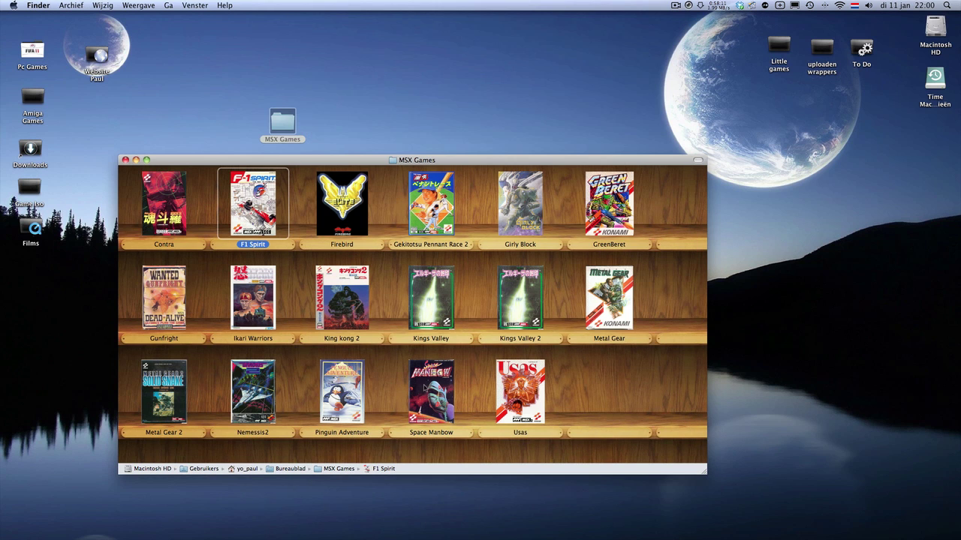
click(126, 160)
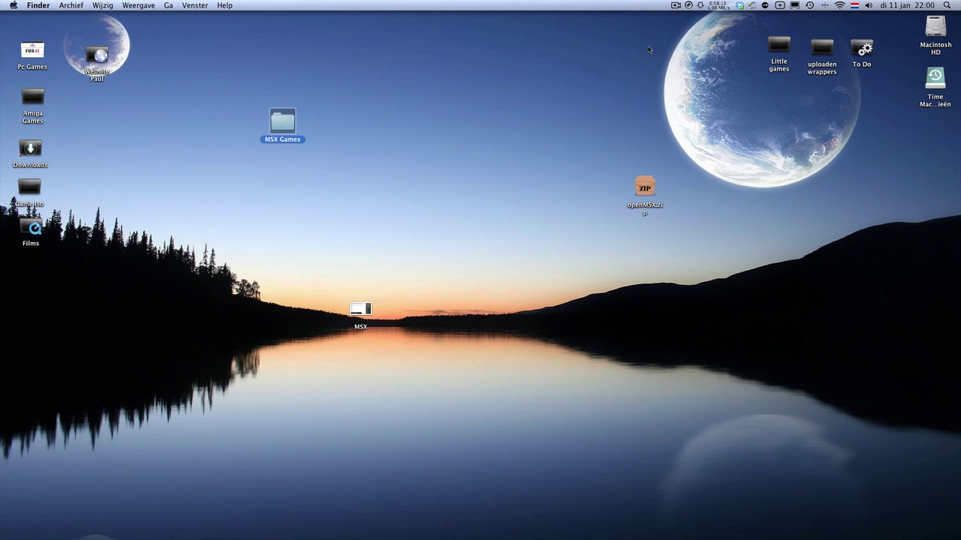
click(676, 6)
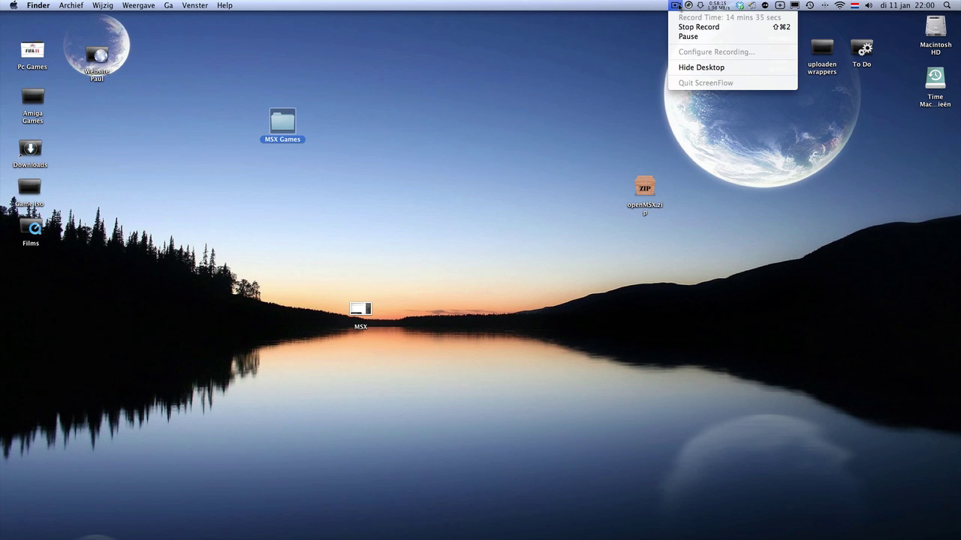